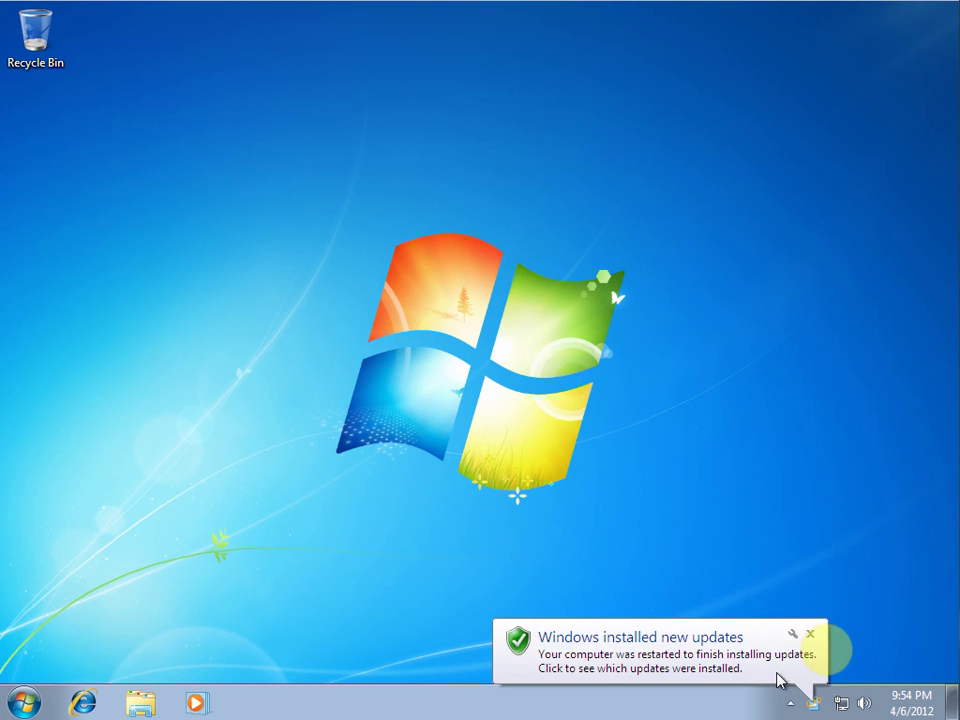
- Close the 'Windows installed new updates' notification balloon
left_click(810, 636)
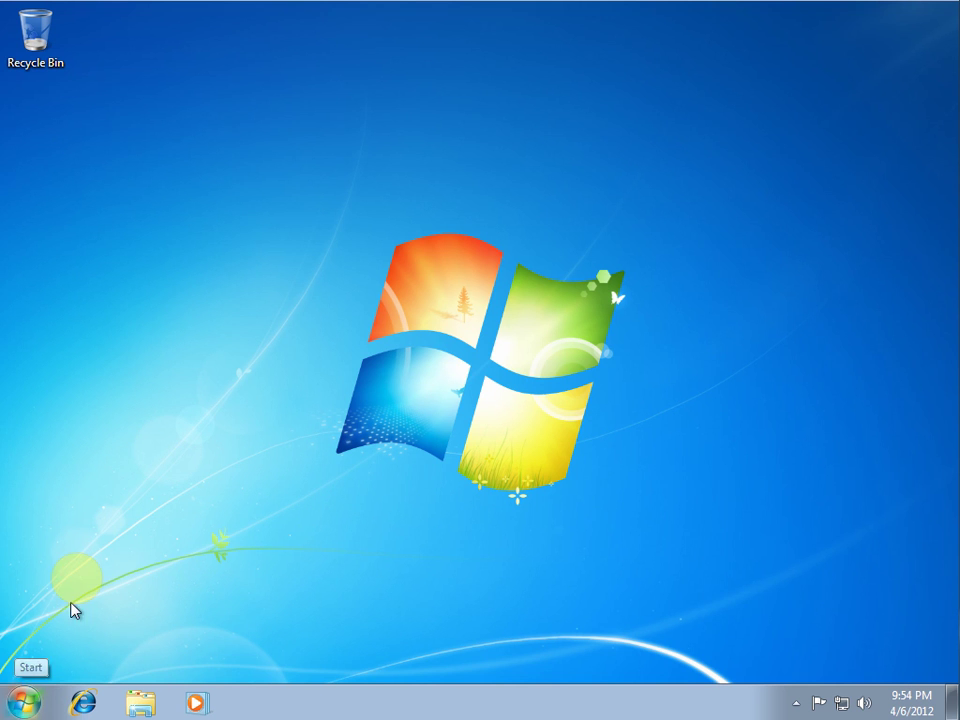
left_click(24, 700)
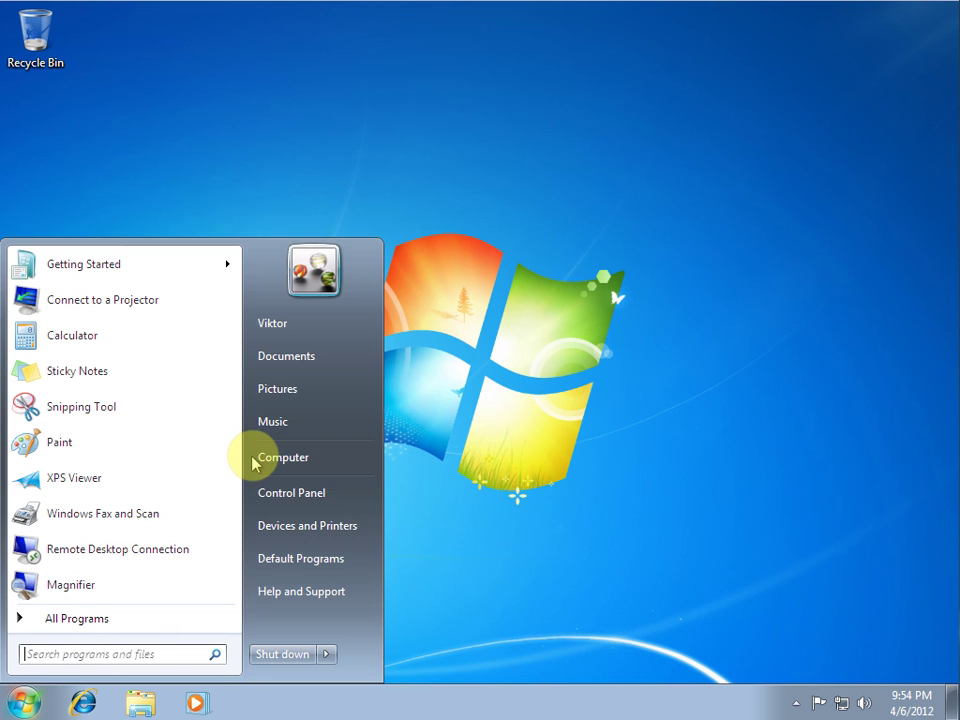
left_click(318, 458)
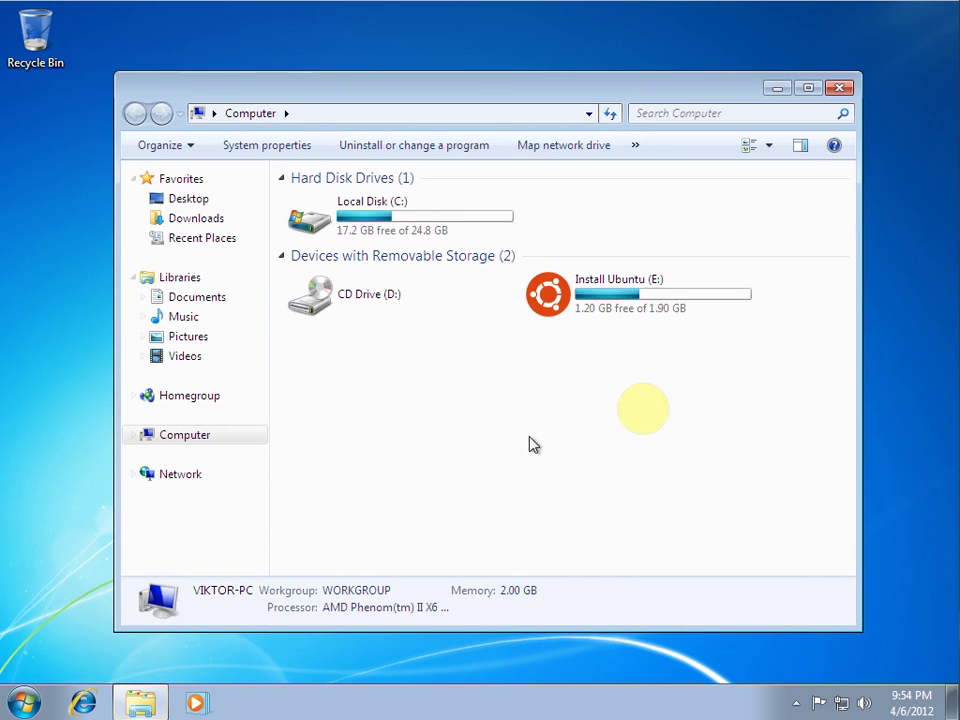
left_click(645, 290)
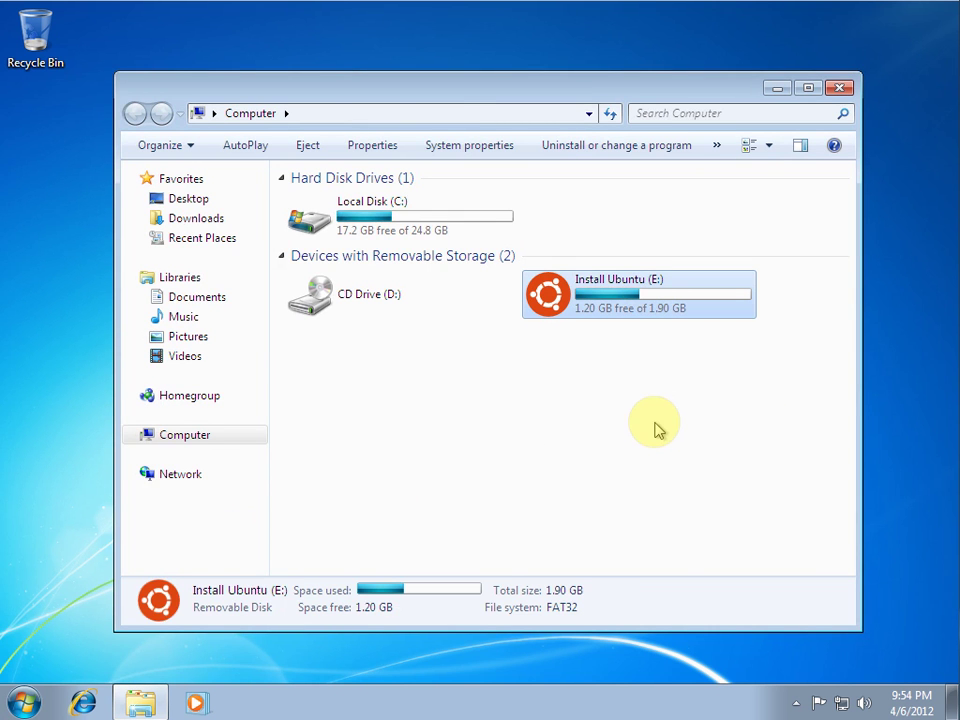
double_click(643, 310)
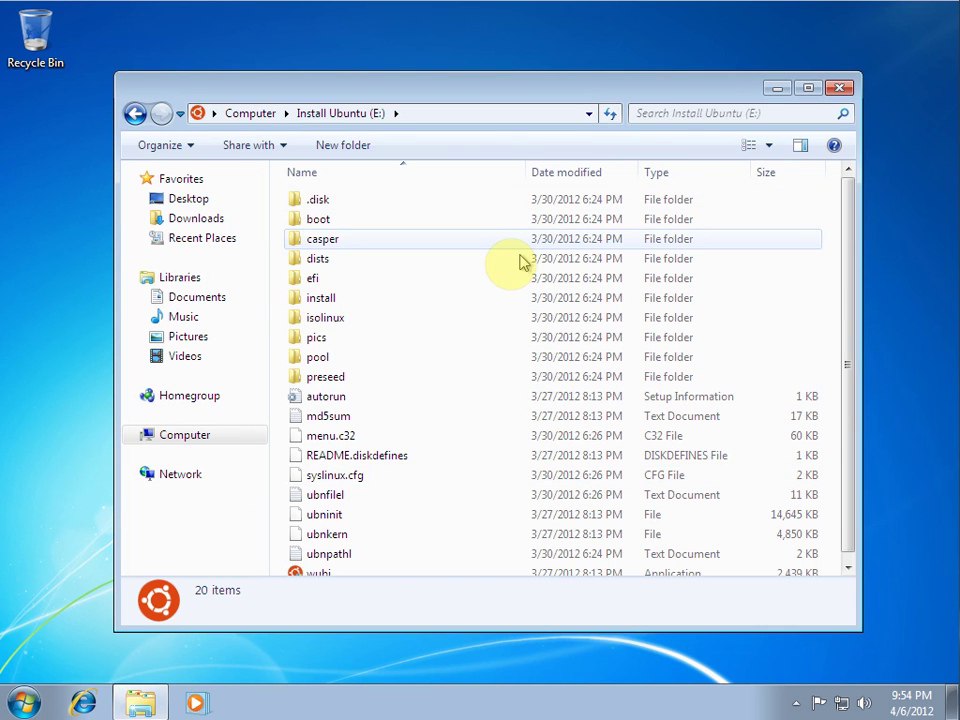
key("BackSpace")
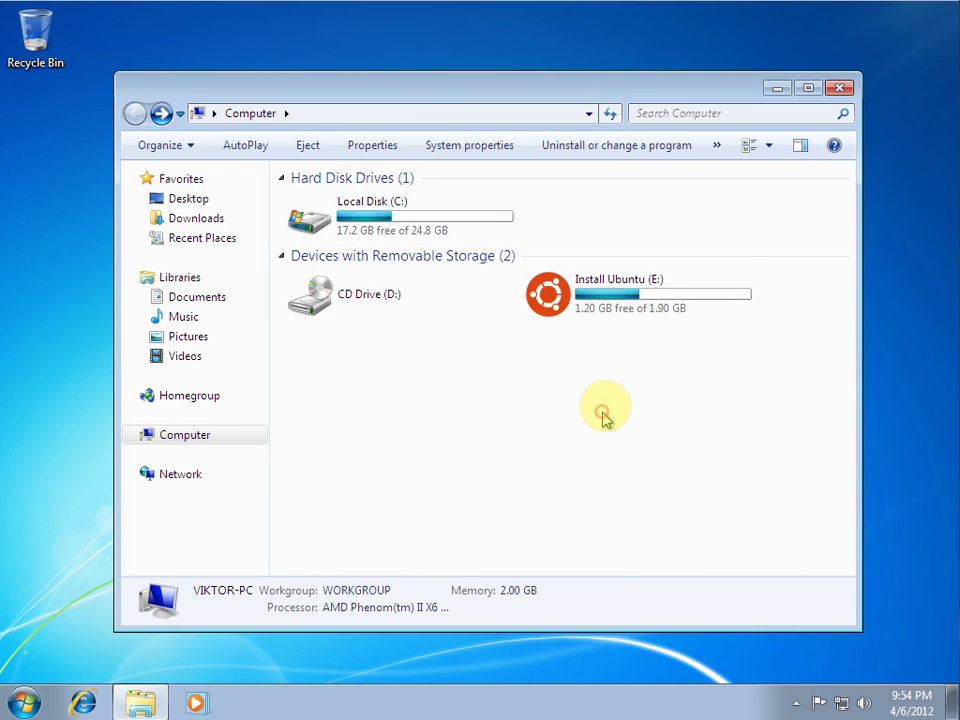
left_click(669, 296)
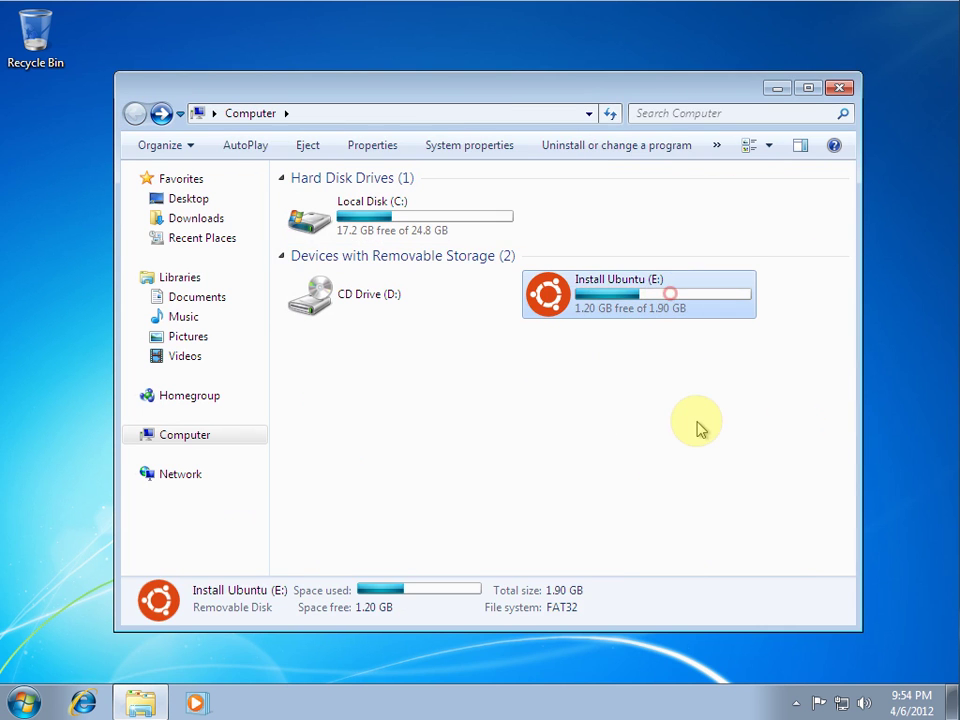
left_click(840, 89)
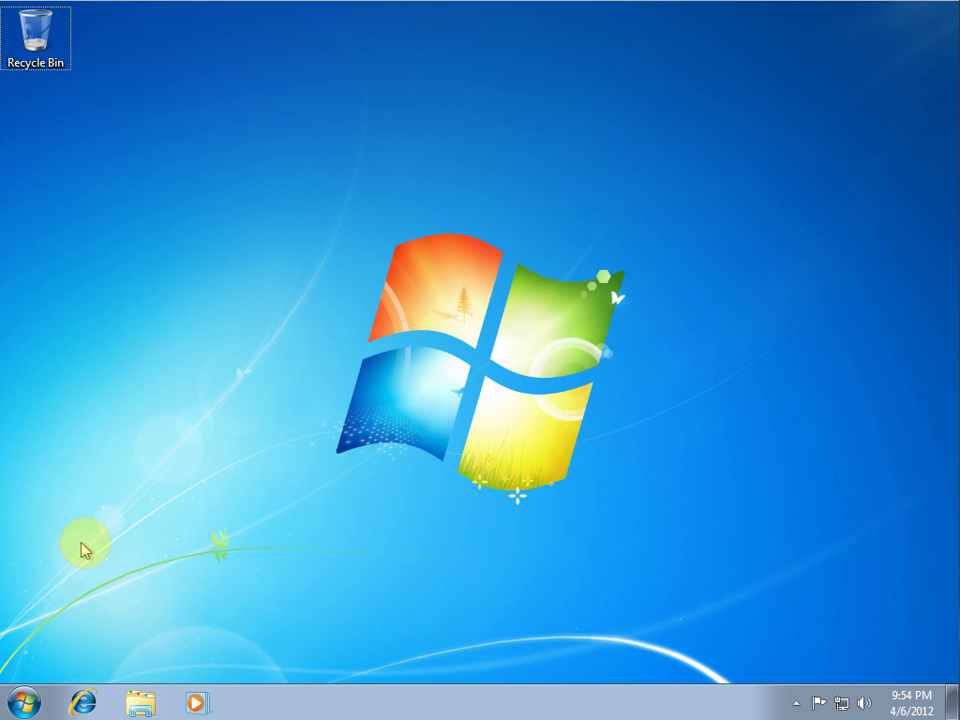
- Open Computer Management from the Computer menu and show Disk Management
key("super")
right_click(290, 467)
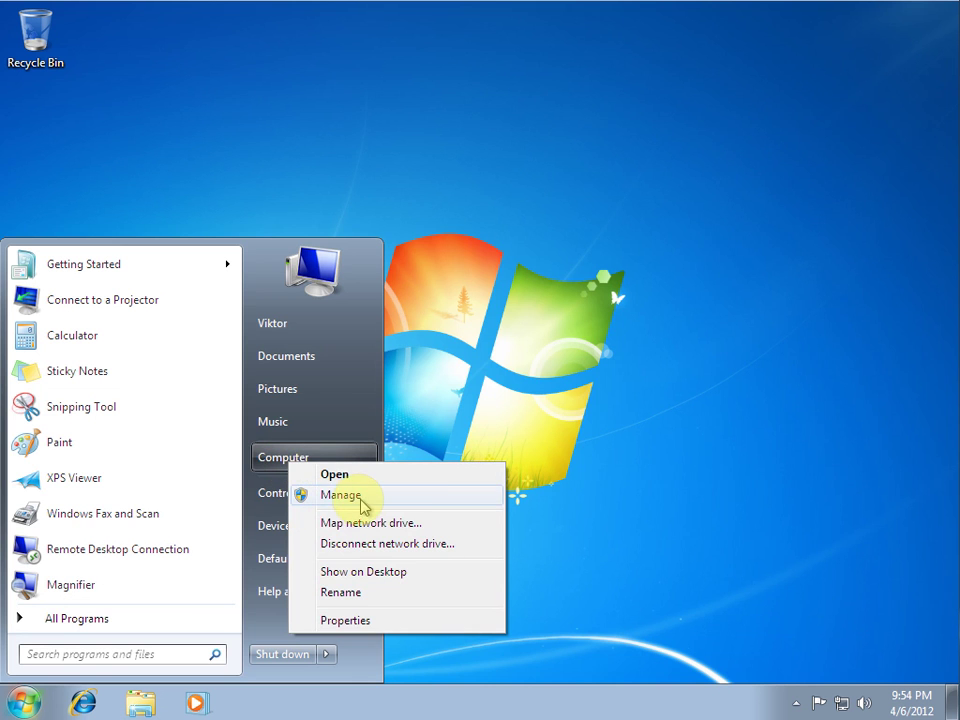
left_click(360, 498)
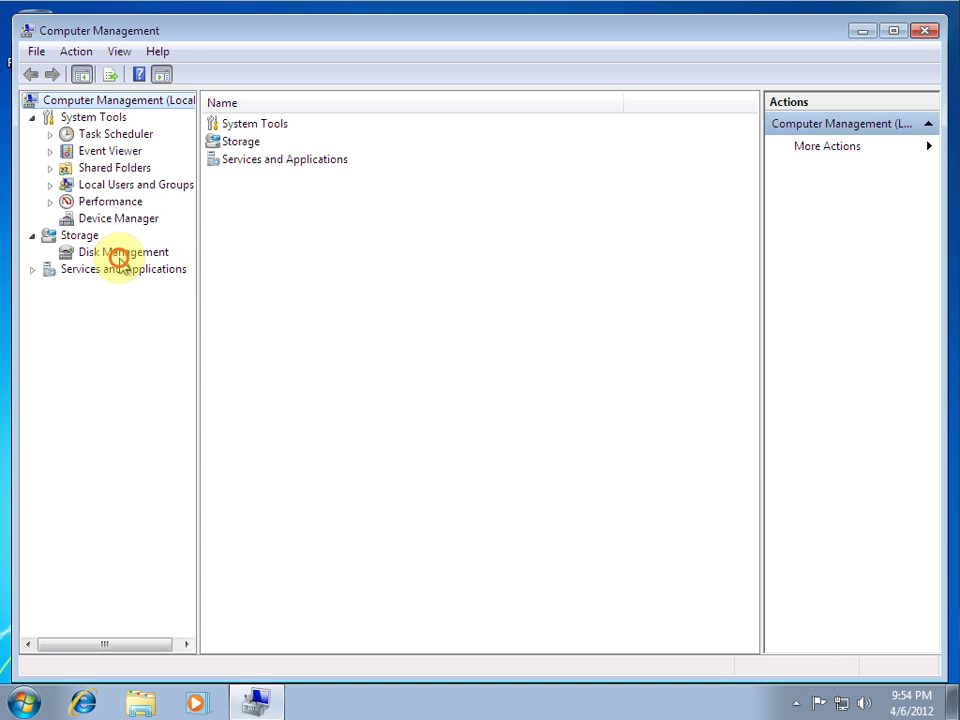
left_click(119, 256)
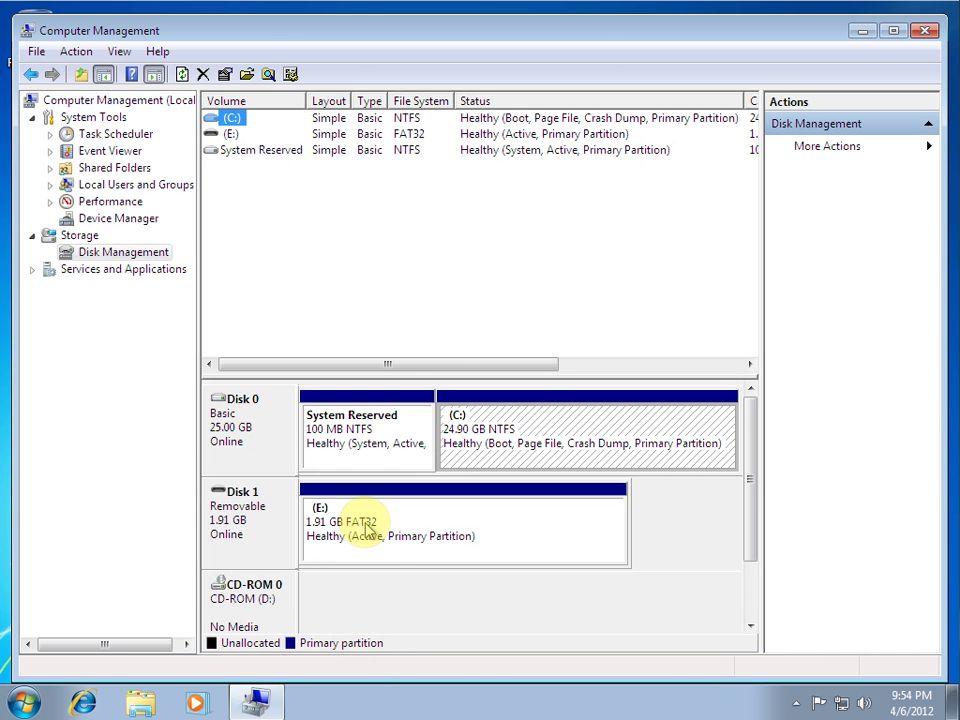
- Change the Install Ubuntu partition's drive letter from E: to A:, then close Computer Management
left_click(368, 528)
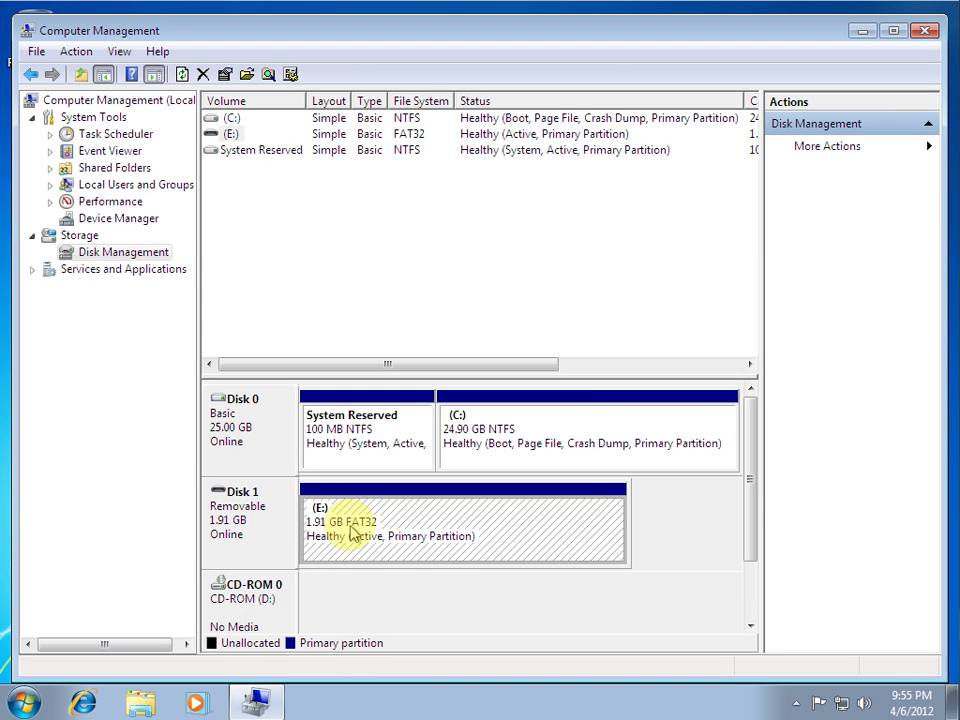
right_click(353, 530)
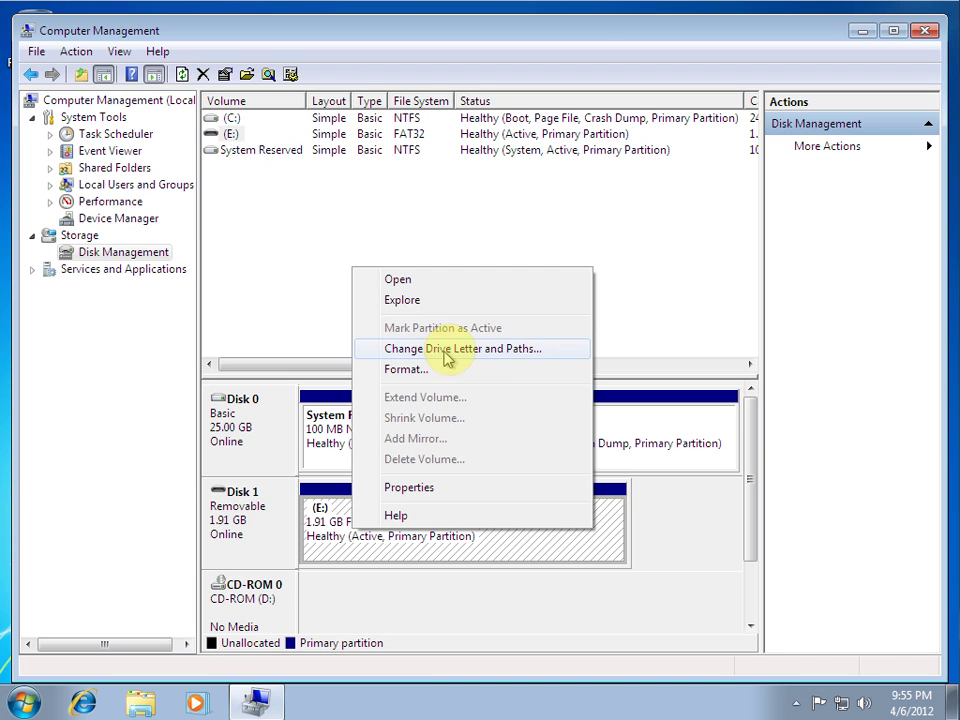
left_click(510, 350)
left_click(425, 402)
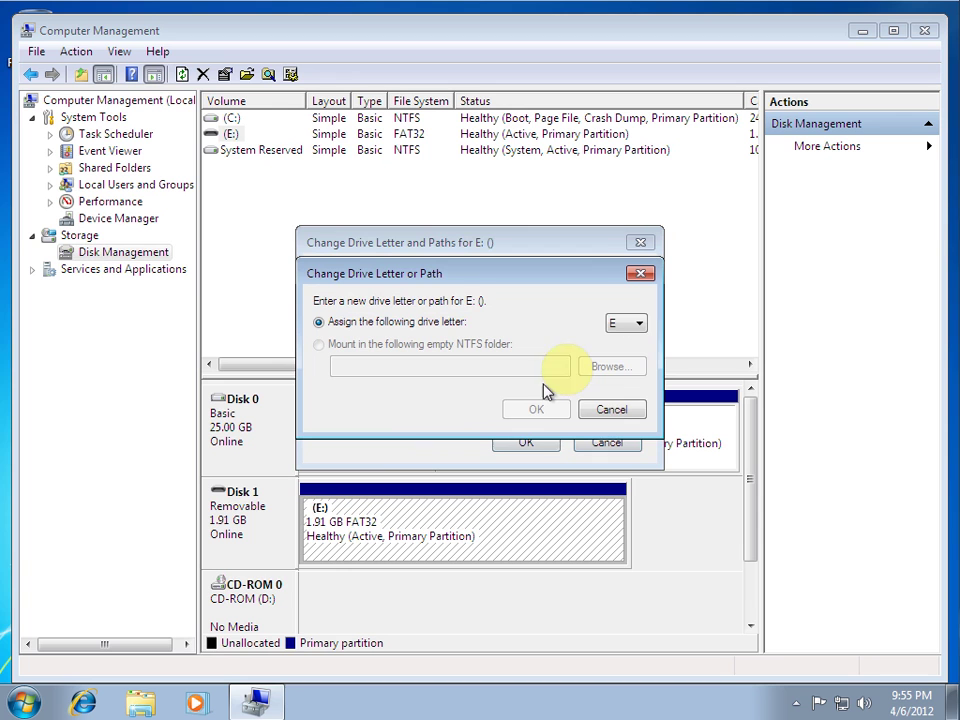
left_click(637, 324)
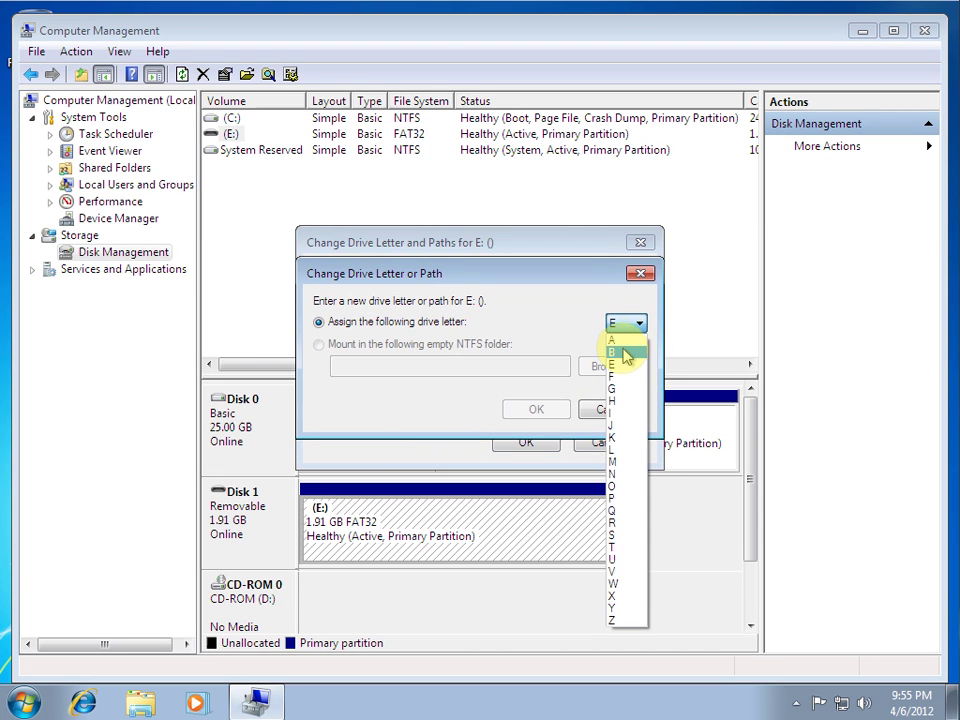
left_click(618, 340)
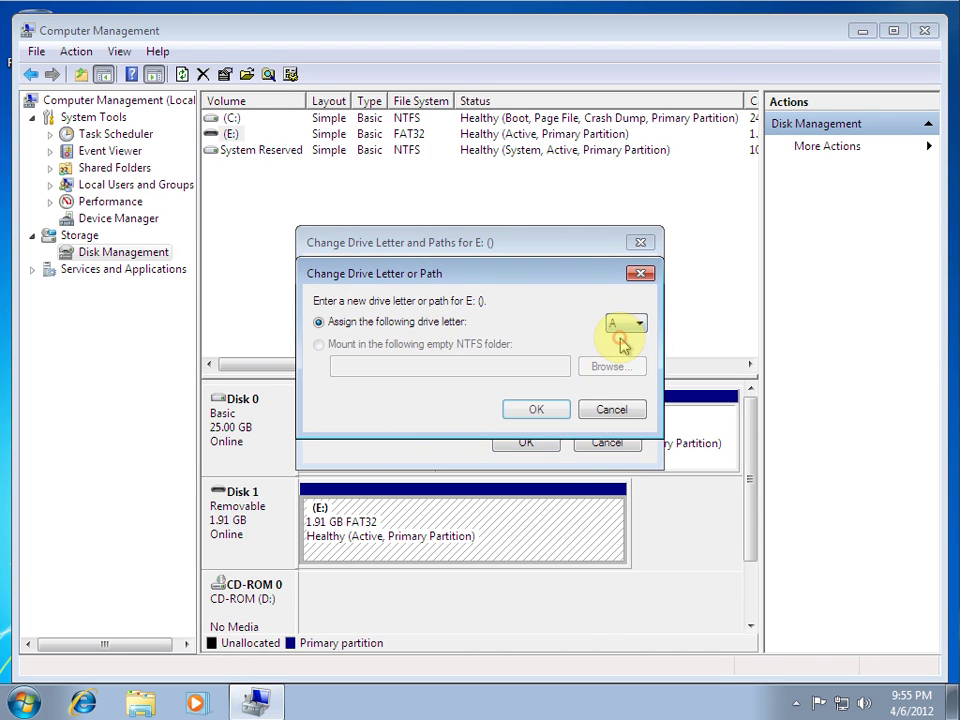
left_click(537, 410)
left_click(555, 417)
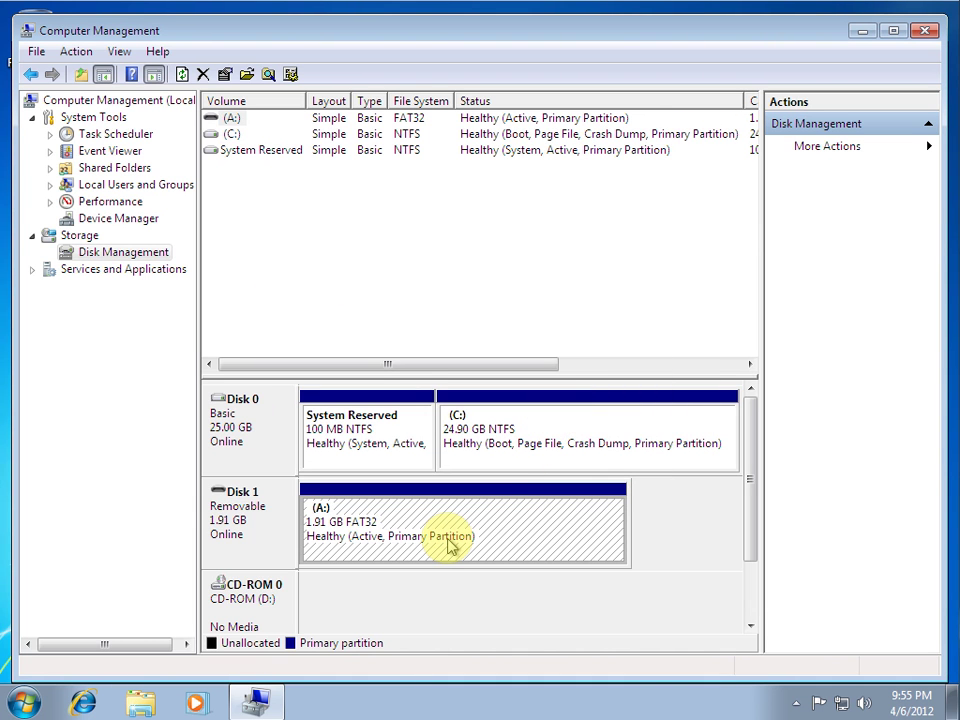
left_click(924, 30)
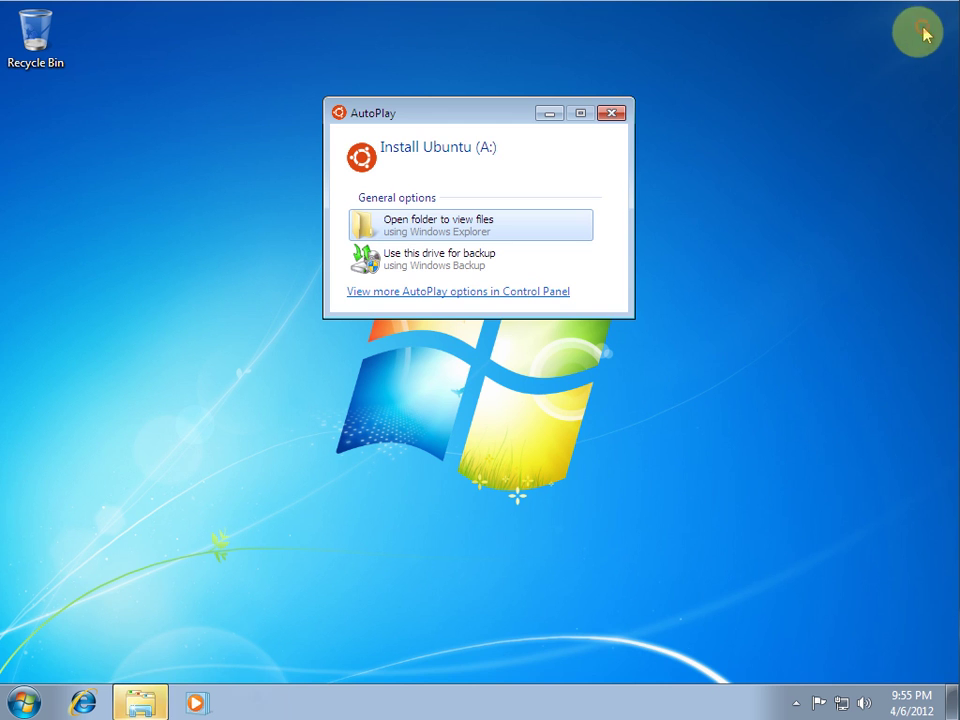
- Dismiss the AutoPlay prompt and search the Start menu for 'syskey'
left_click(610, 110)
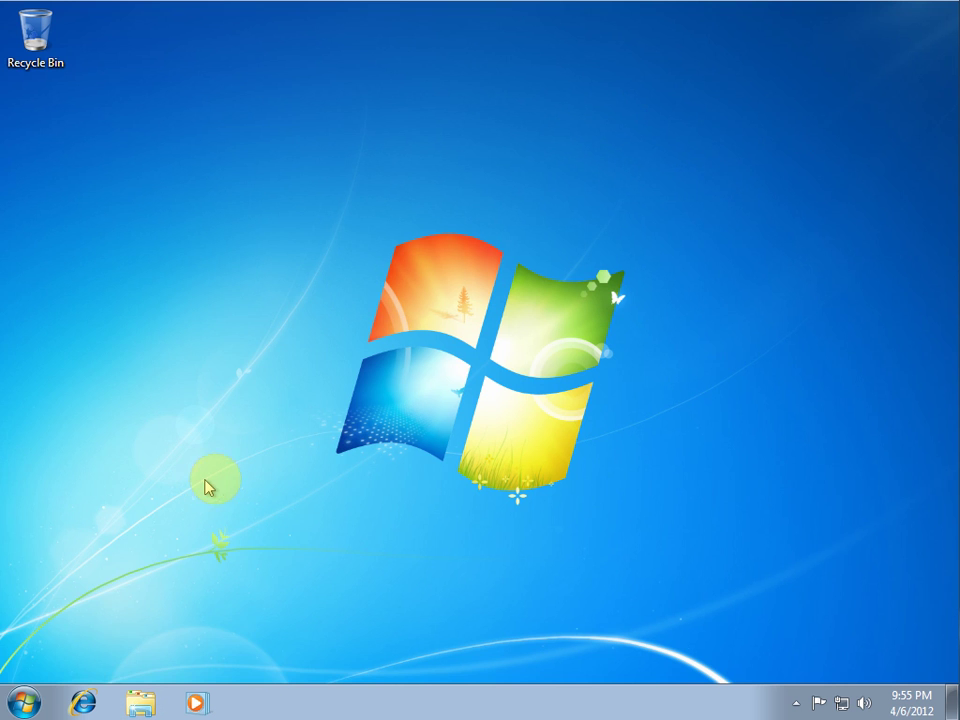
key("super")
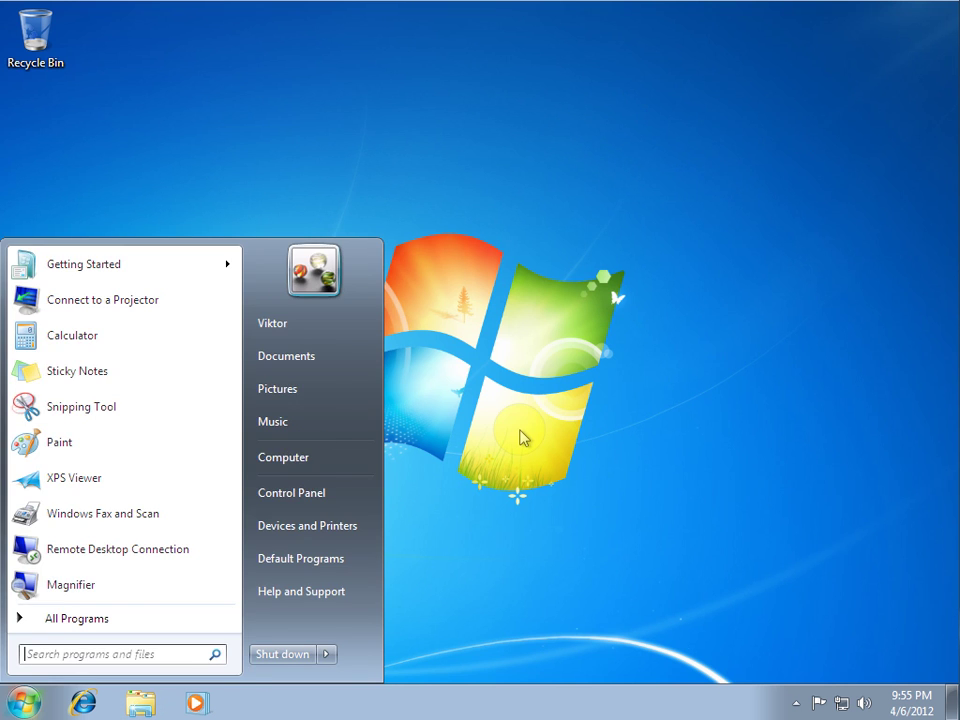
key("super")
key("super")
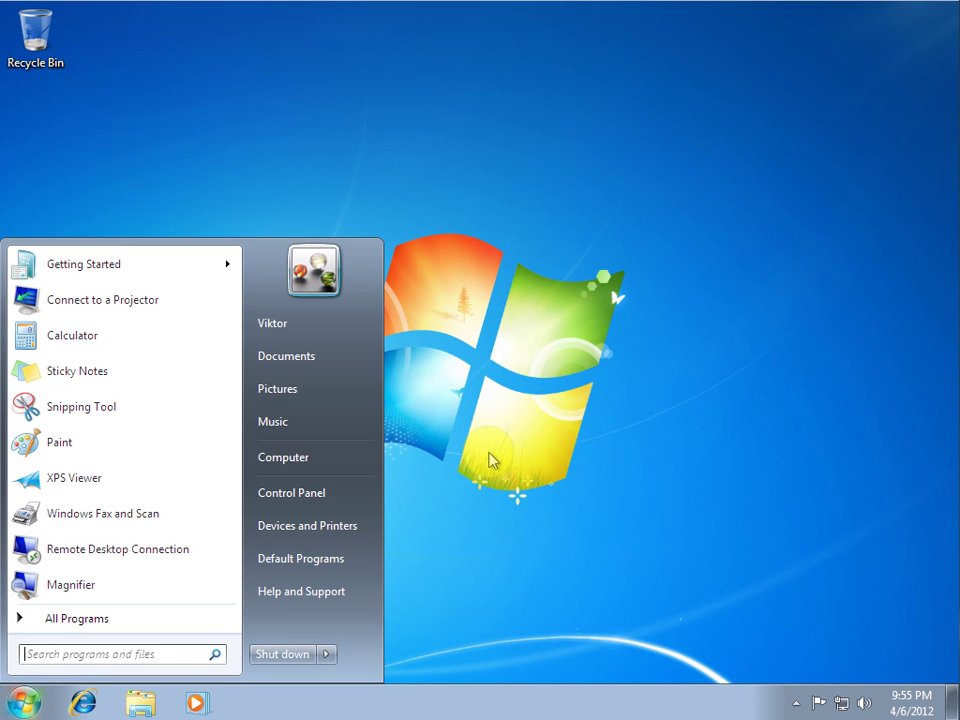
type("syskey")
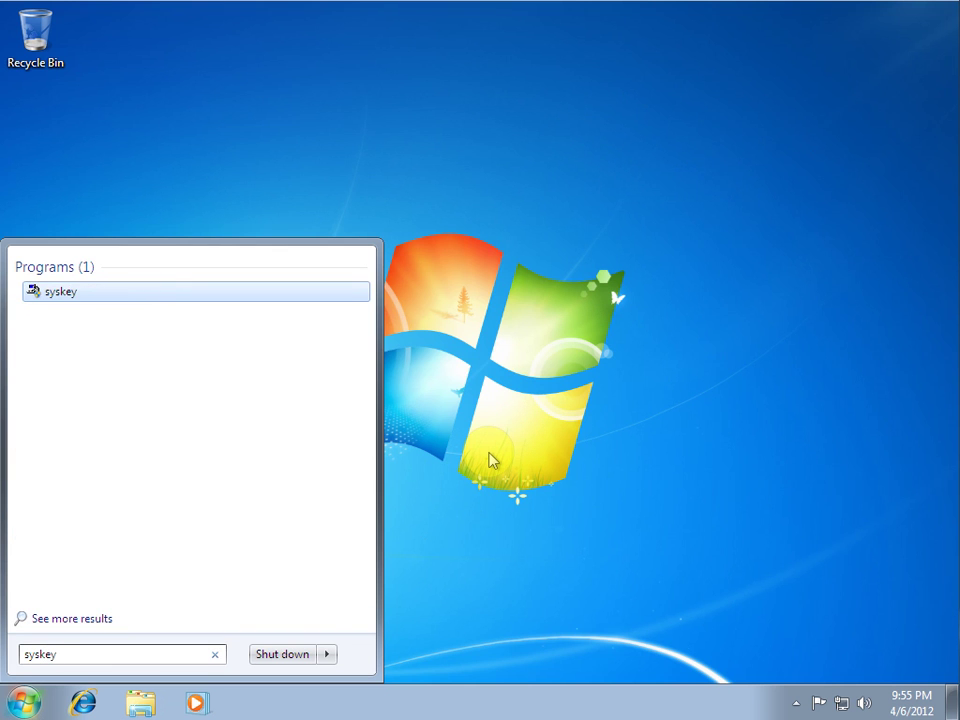
- Run syskey and save a system-generated startup key to removable drive A:
left_click(60, 294)
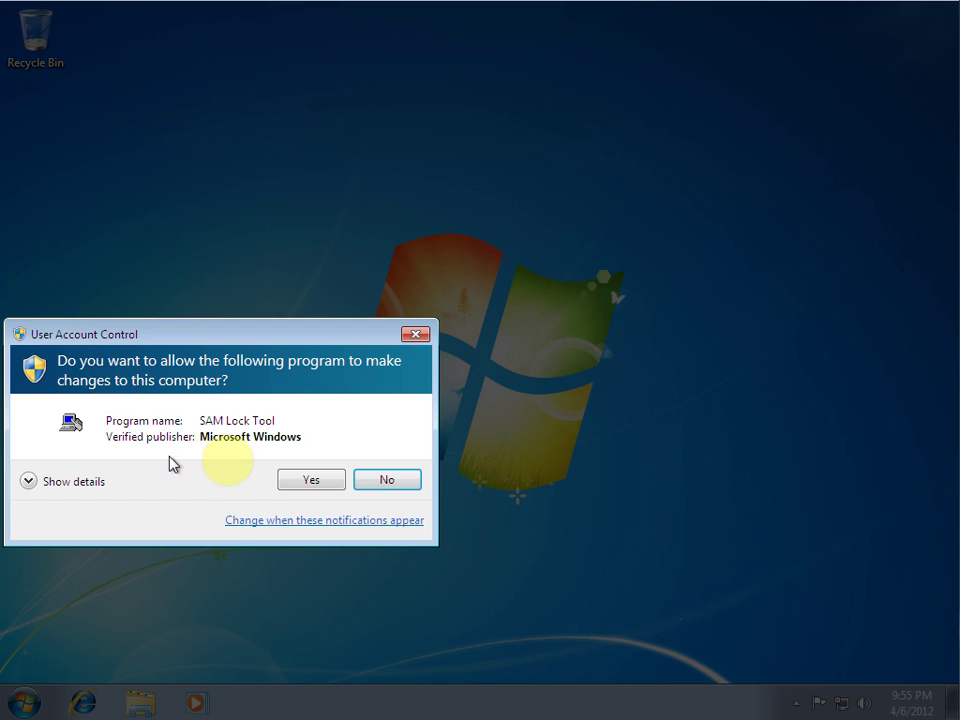
left_click(316, 482)
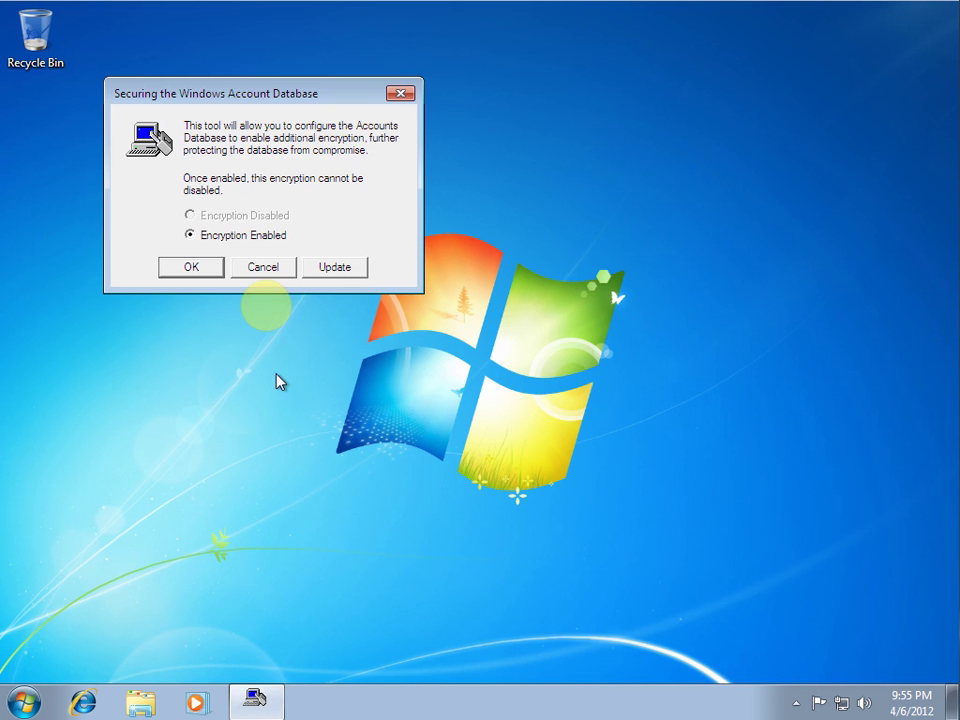
left_click(252, 142)
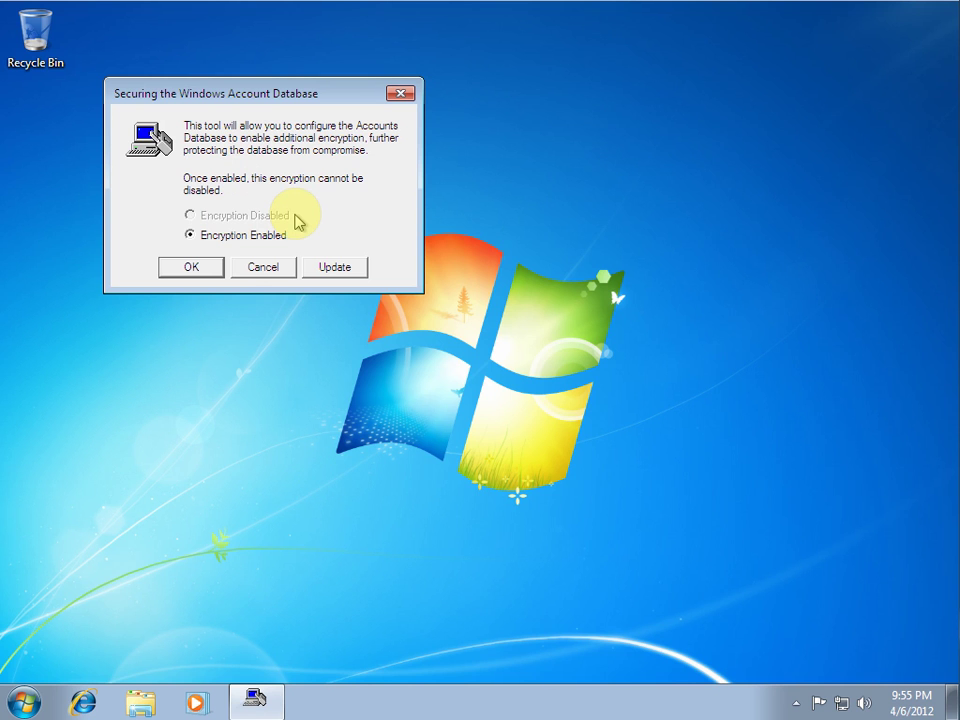
left_click(335, 267)
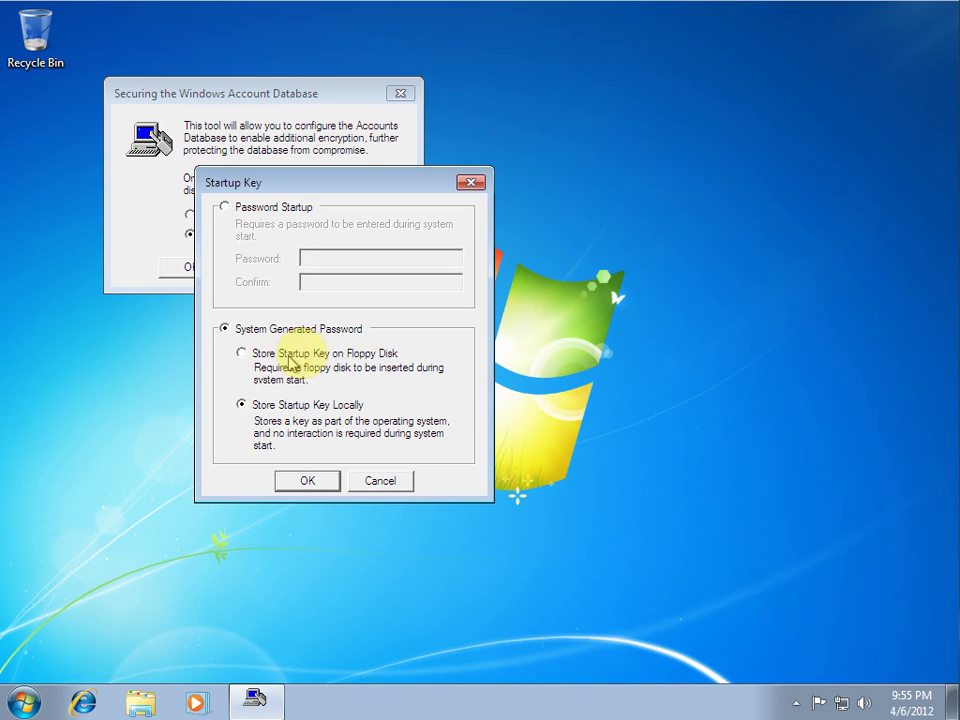
left_click(241, 353)
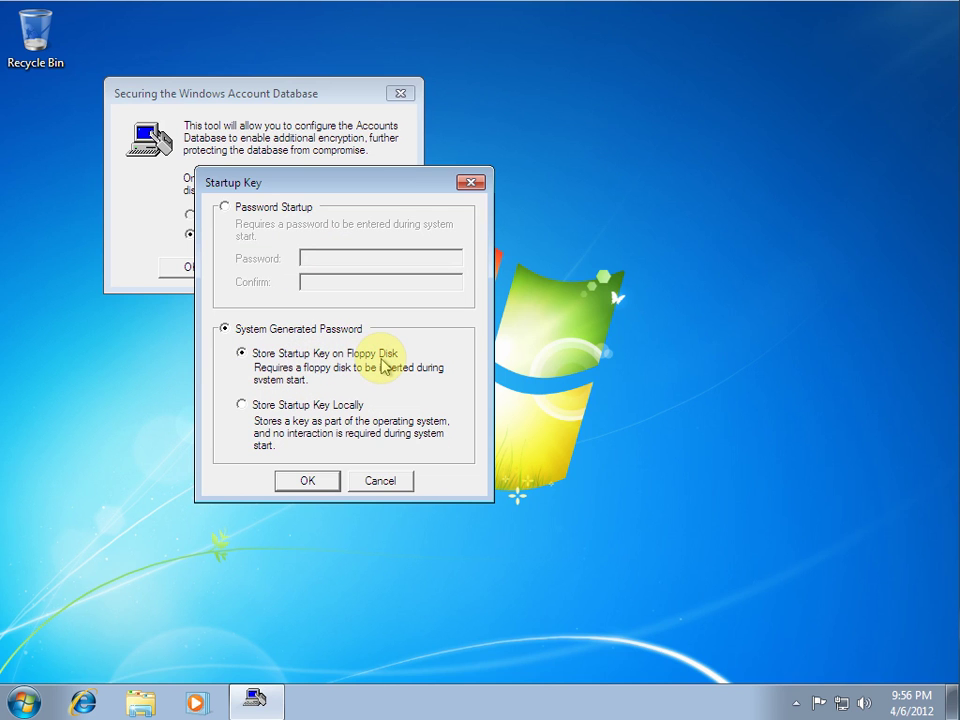
left_click(310, 481)
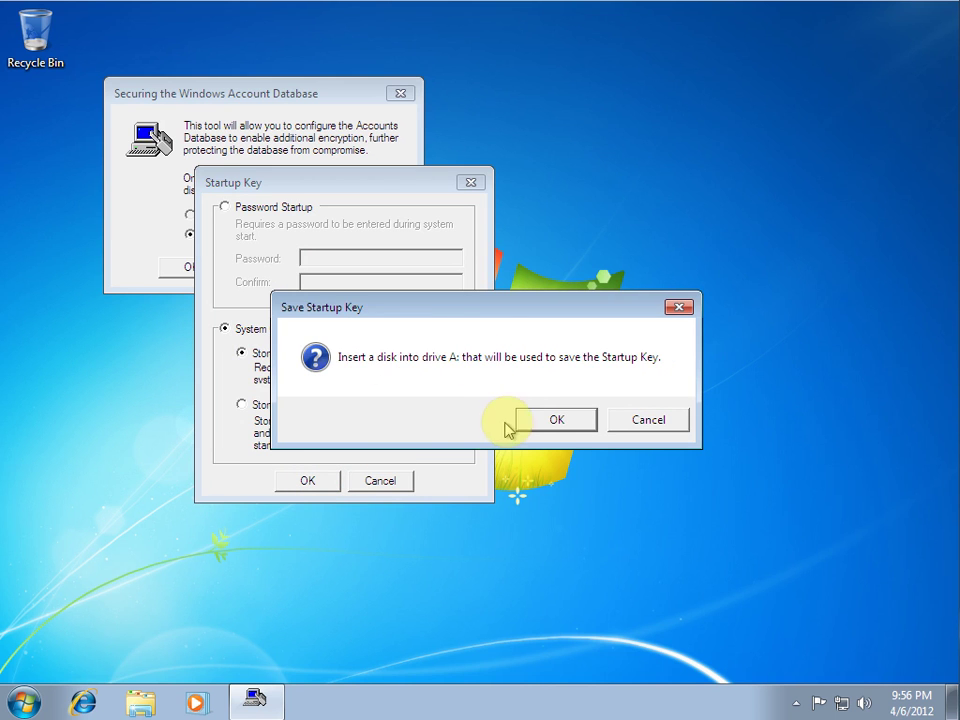
left_click(538, 420)
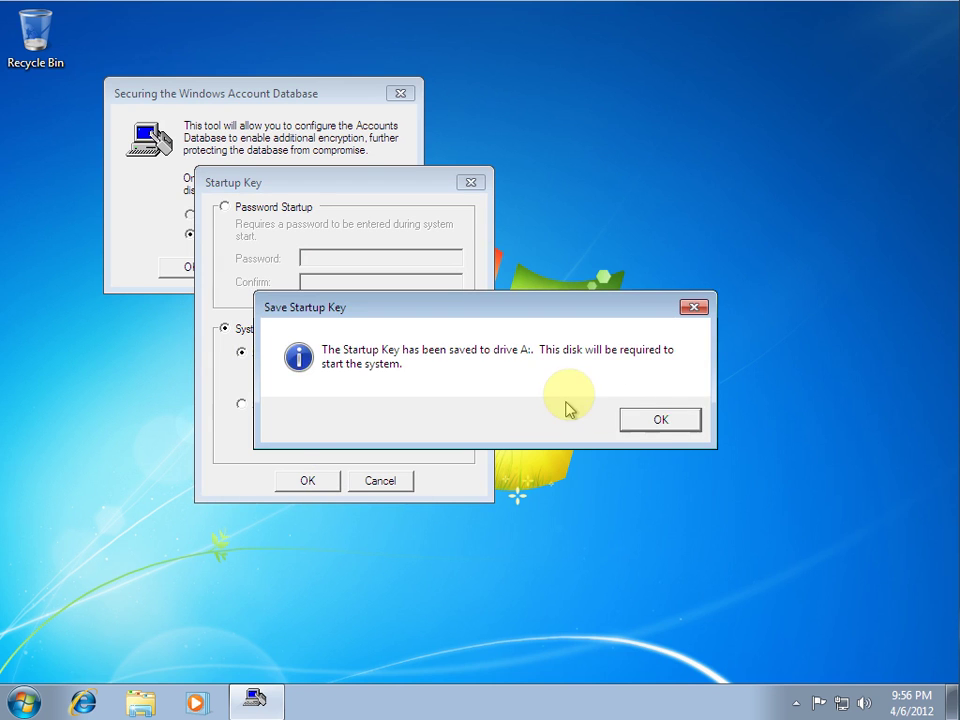
left_click(657, 419)
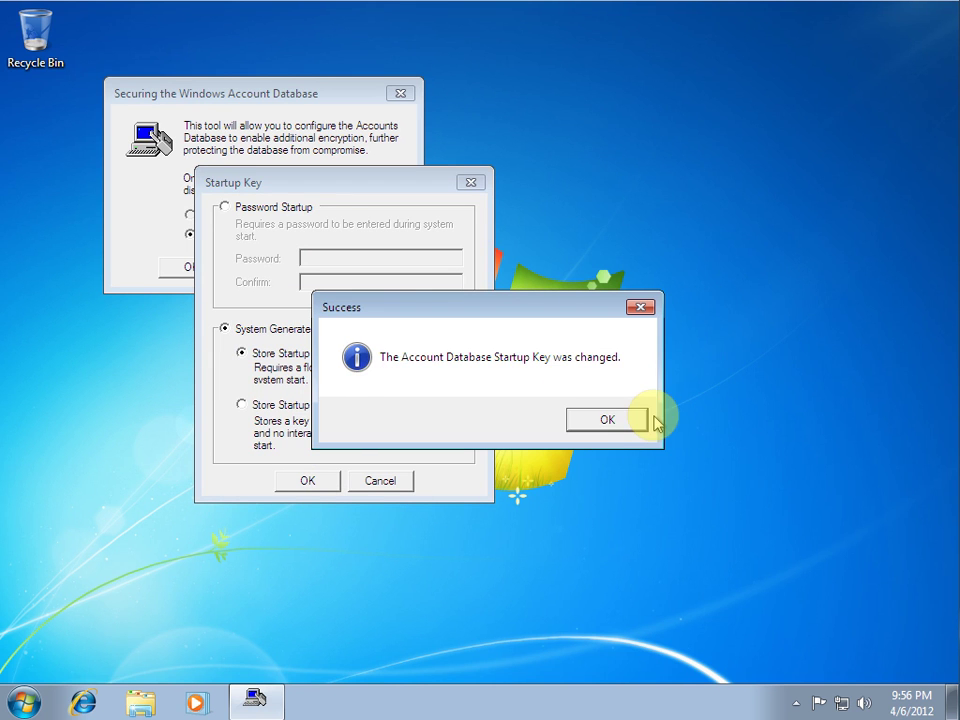
- Dismiss the Success message, confirm StartKey.Key exists on Install Ubuntu (A:), and close the window
left_click(608, 424)
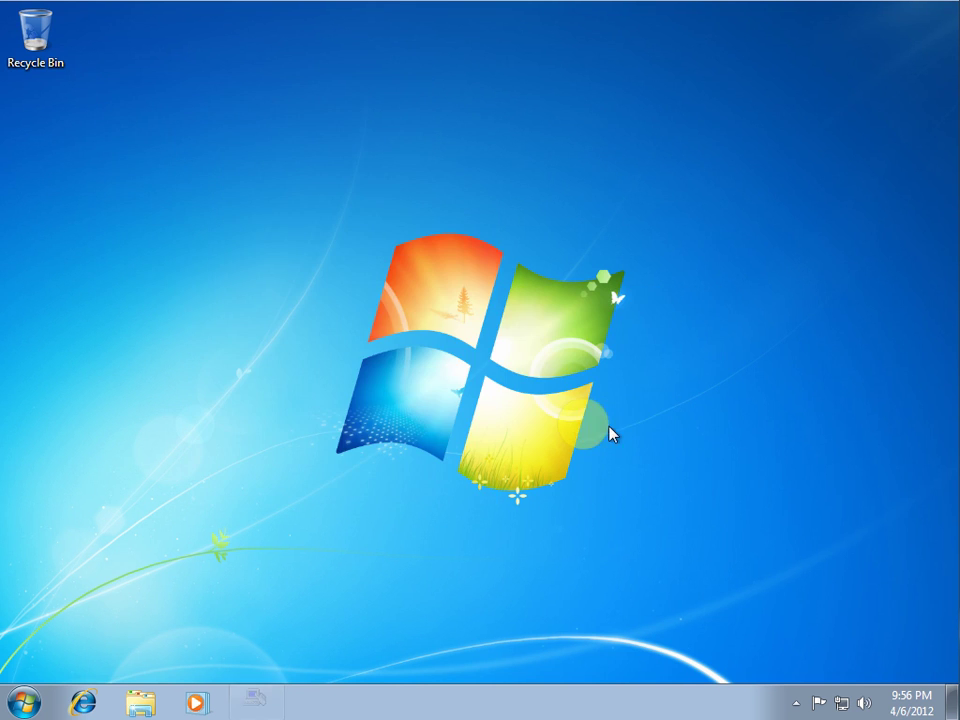
key("super")
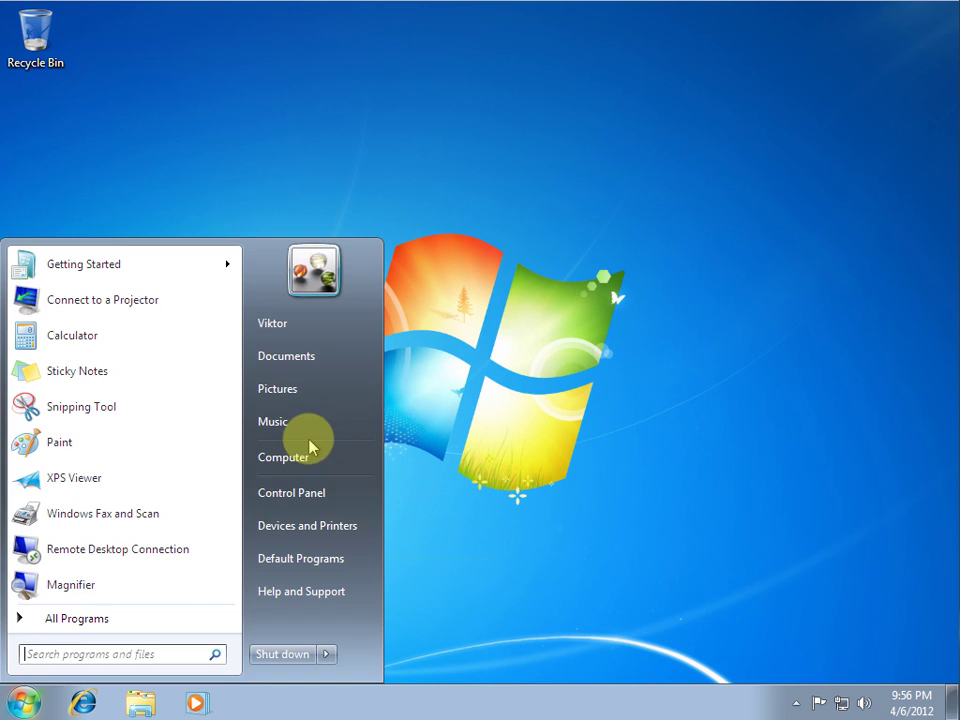
left_click(312, 458)
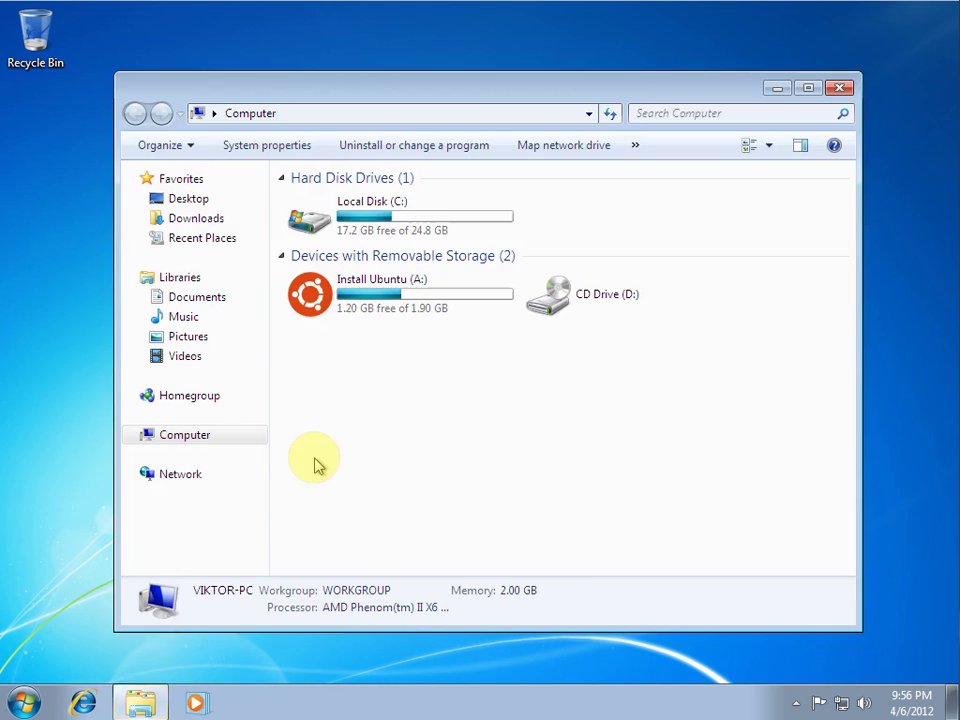
double_click(388, 286)
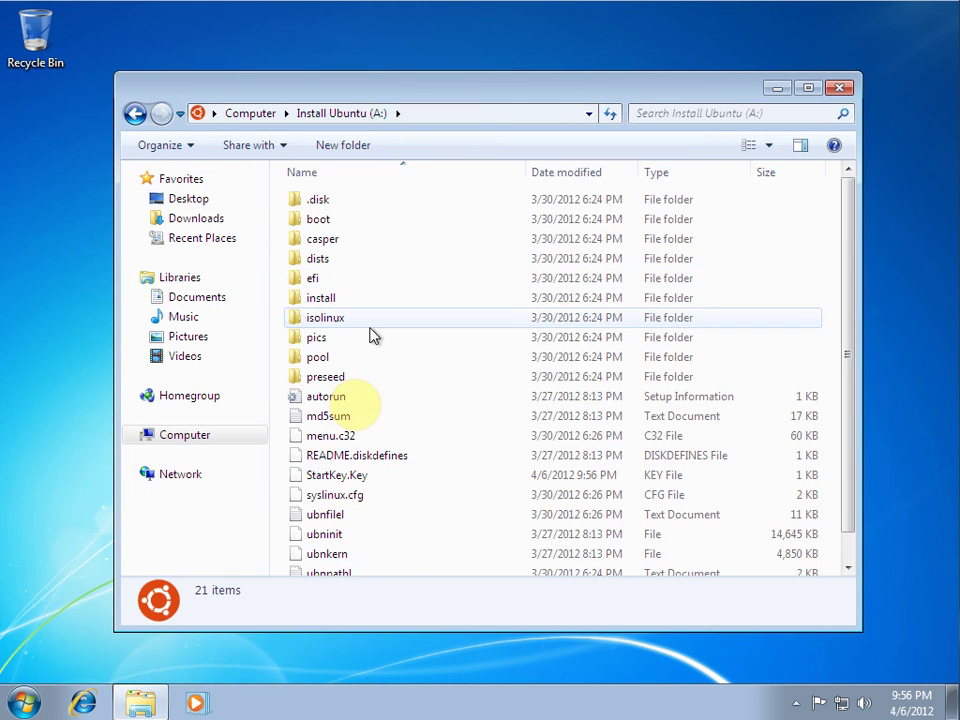
left_click(366, 481)
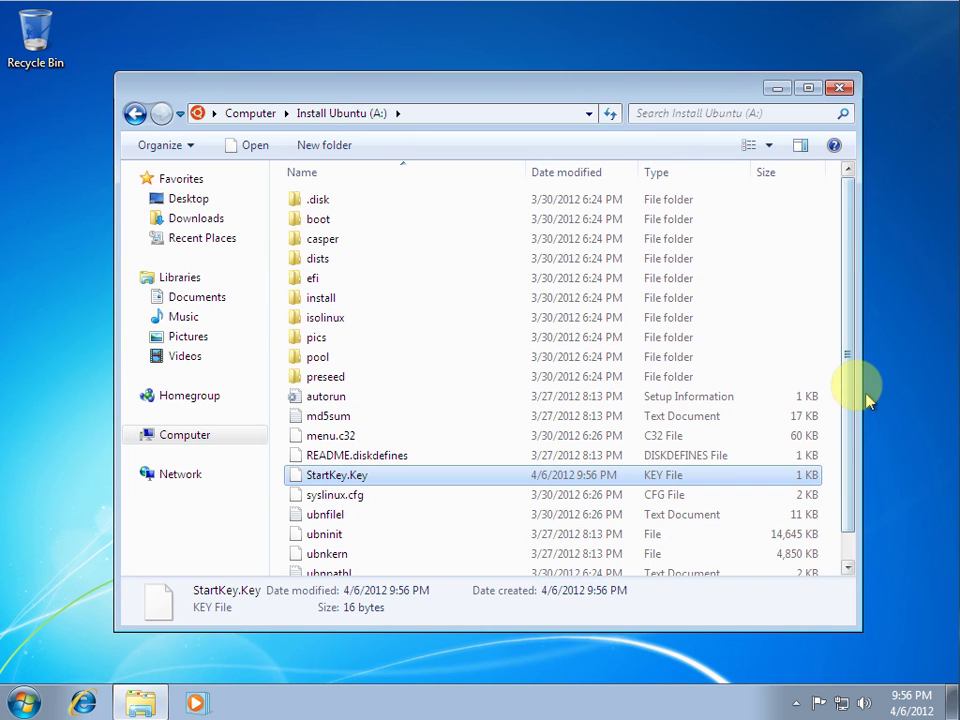
left_click(840, 87)
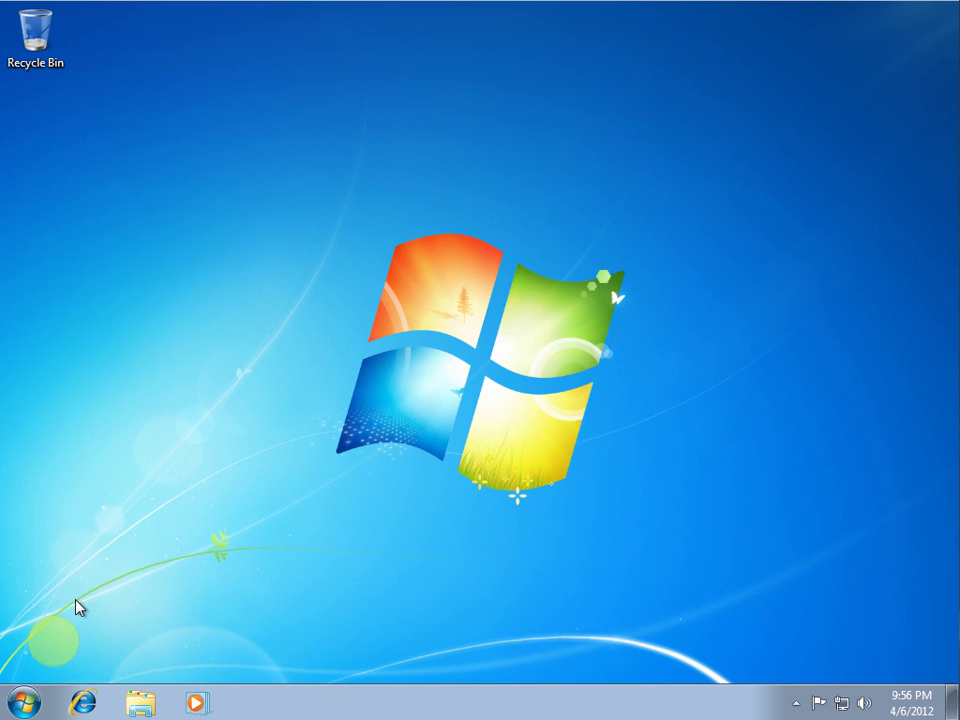
- Restart, pass the Startup Key Disk prompt with the USB key, and log in with the account password
left_click(22, 705)
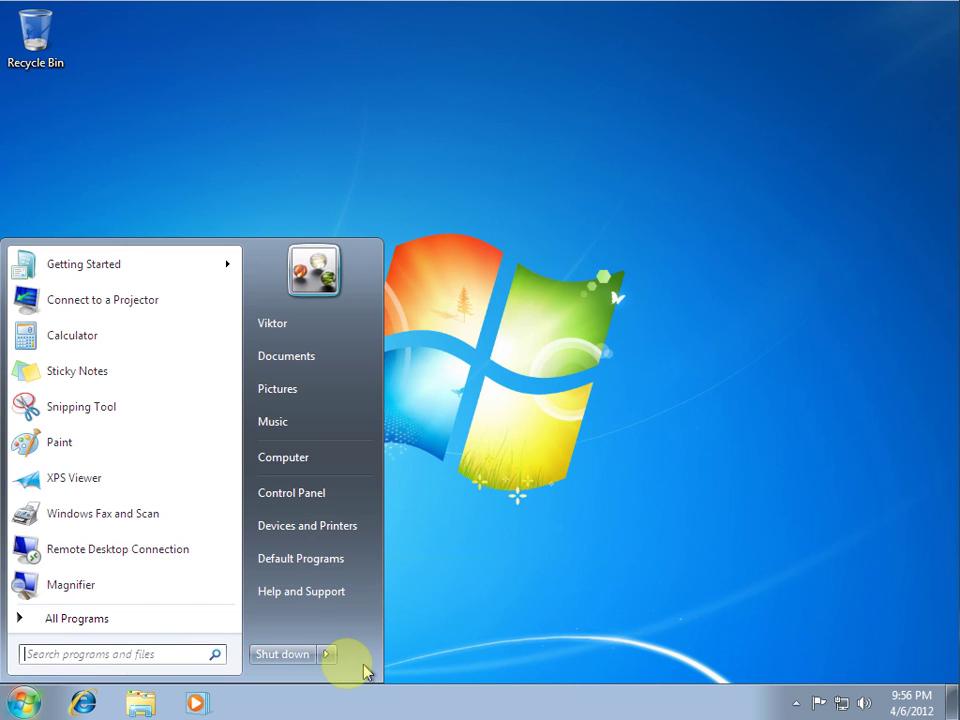
left_click(331, 656)
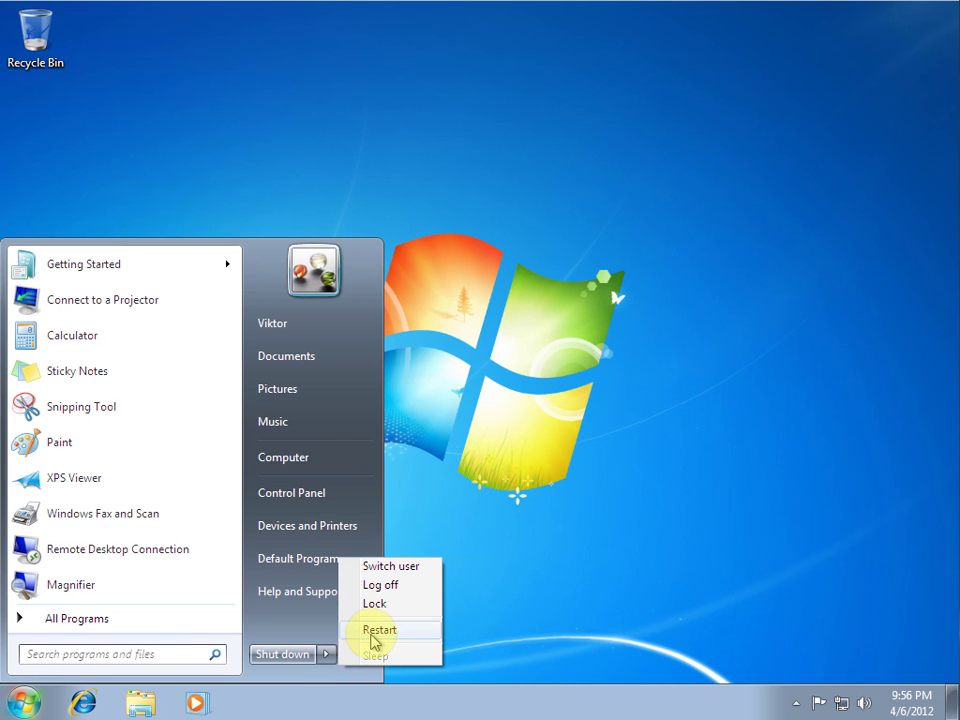
left_click(378, 630)
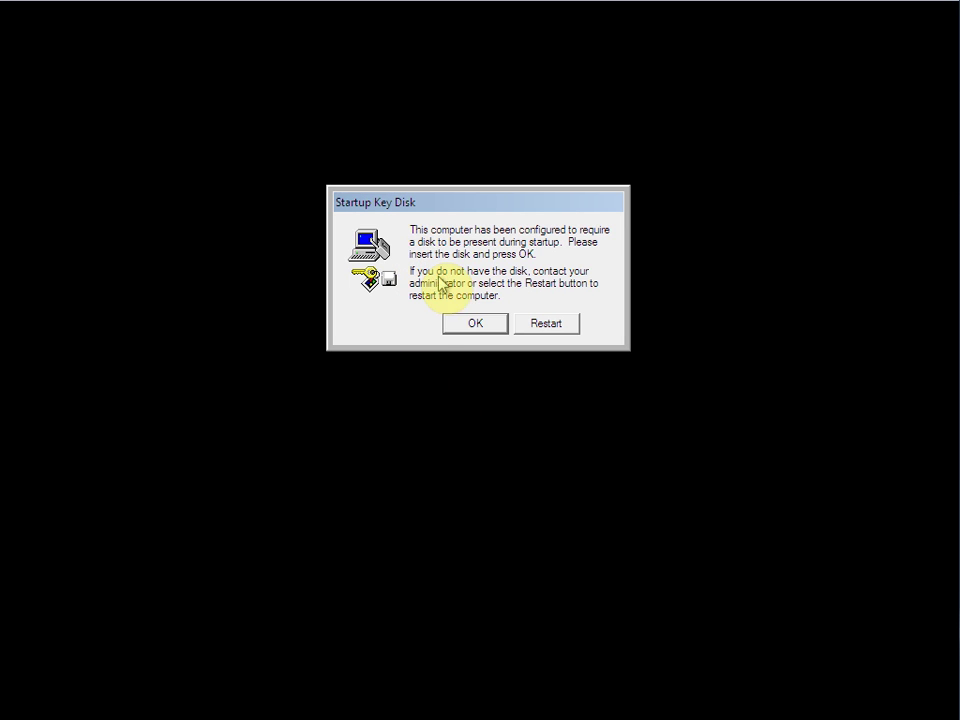
left_click(472, 329)
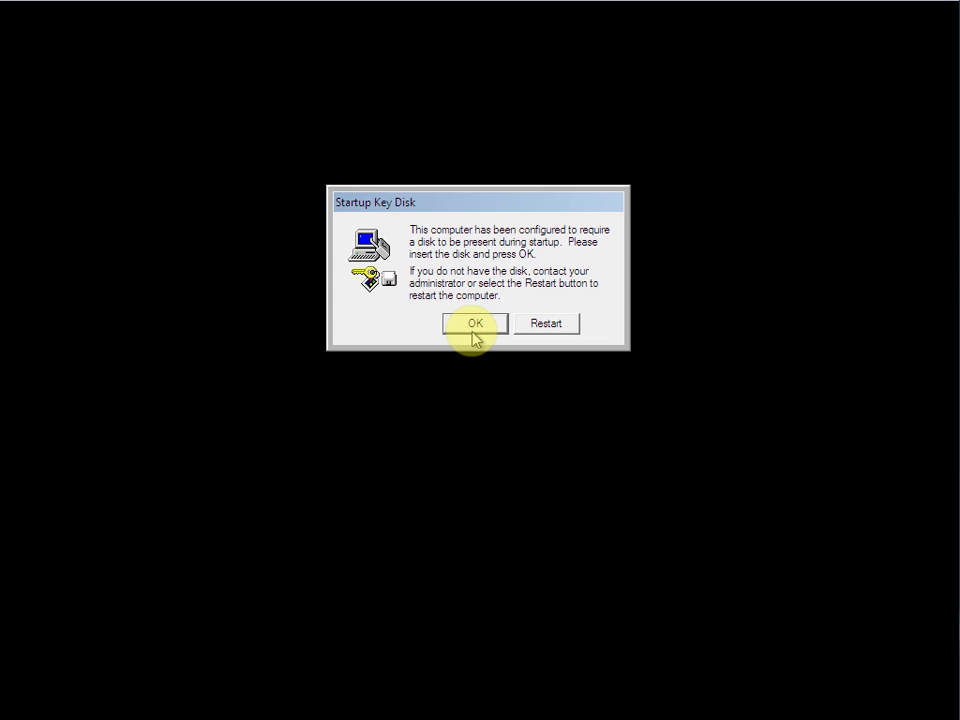
left_click(475, 325)
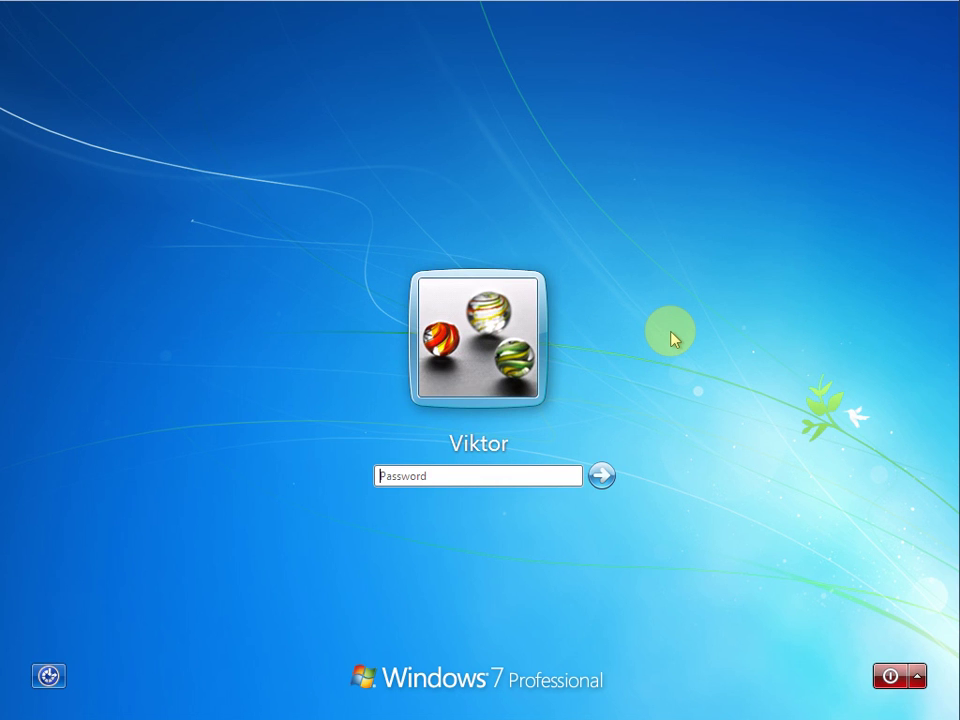
type("*******")
key("Return")
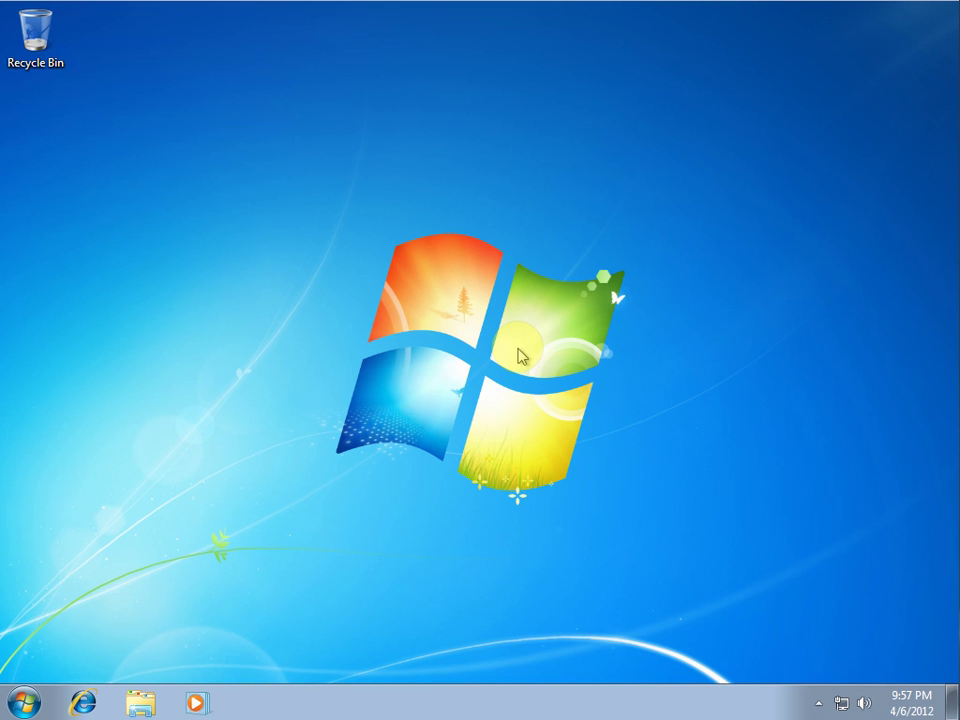
key("super+Pause")
left_click(79, 172)
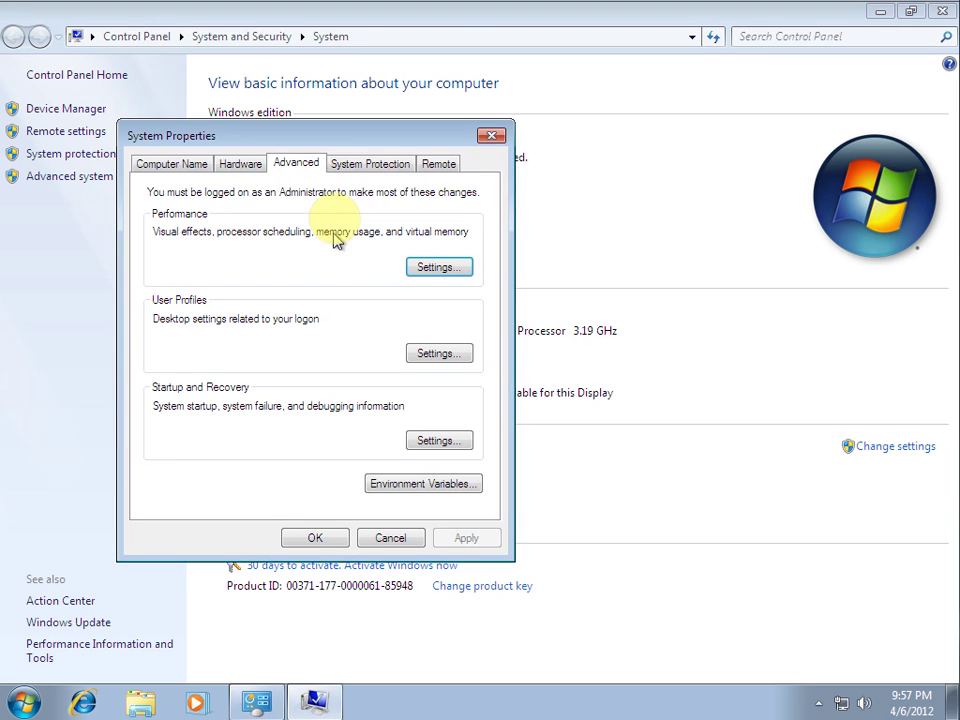
left_click(345, 163)
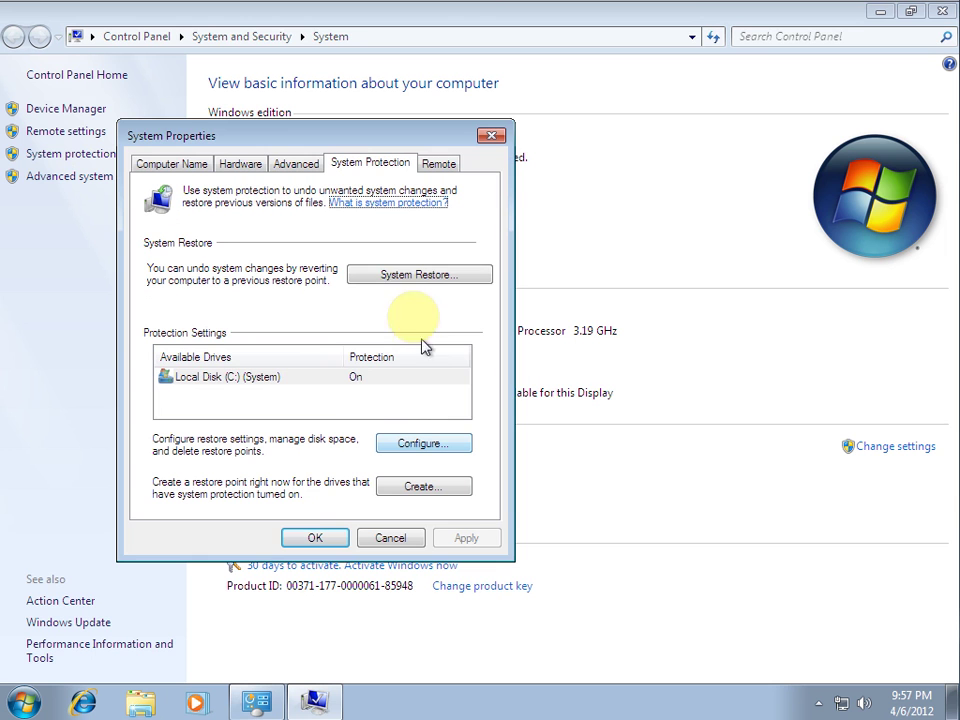
left_click(408, 274)
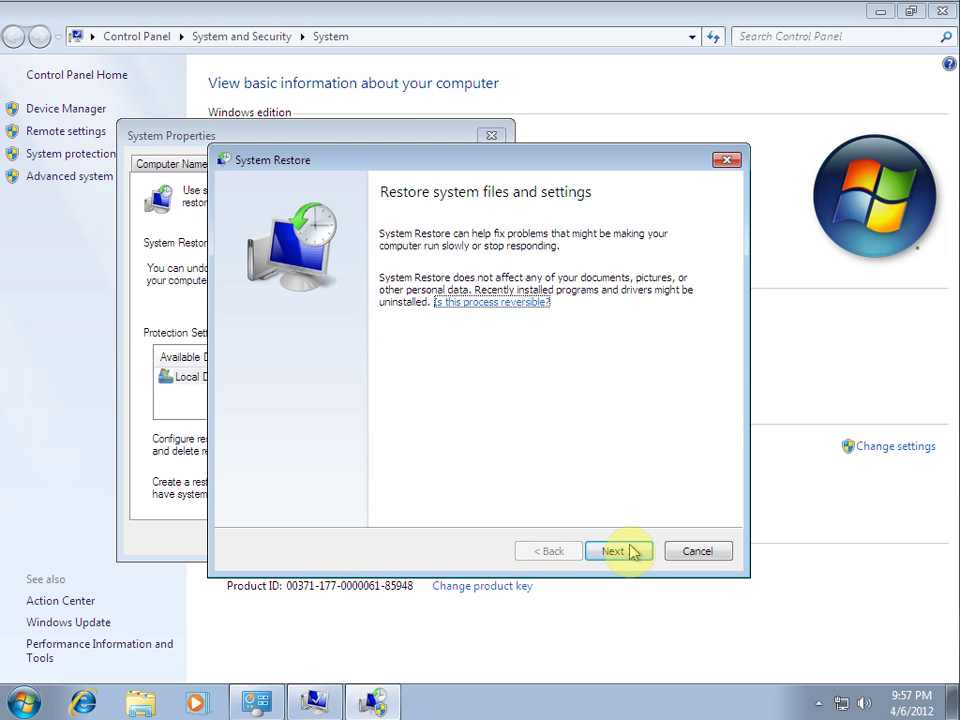
left_click(632, 551)
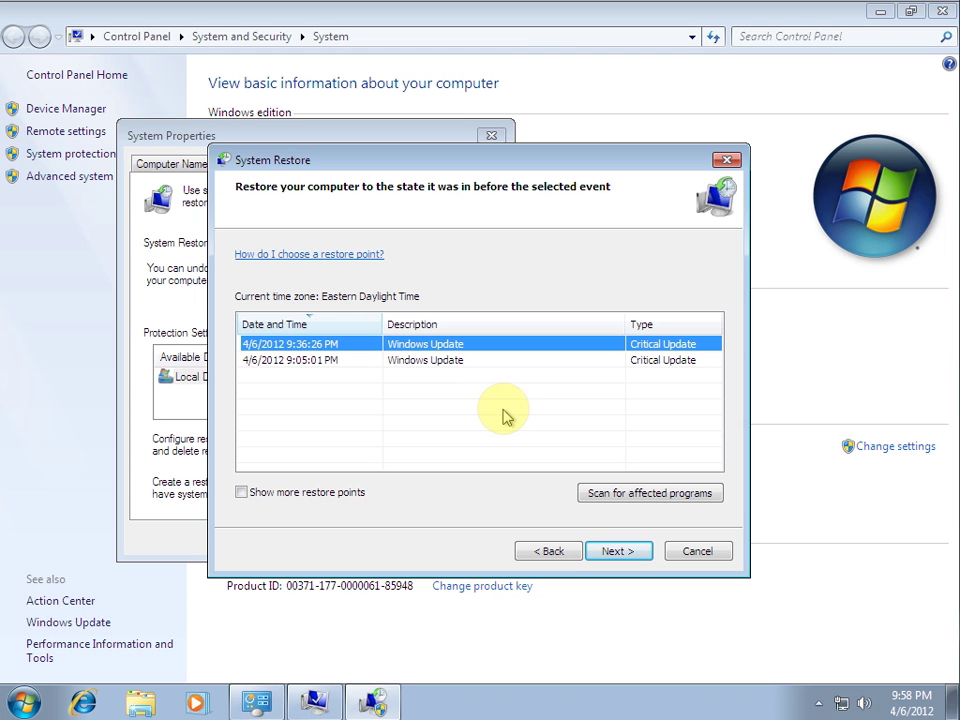
left_click(681, 556)
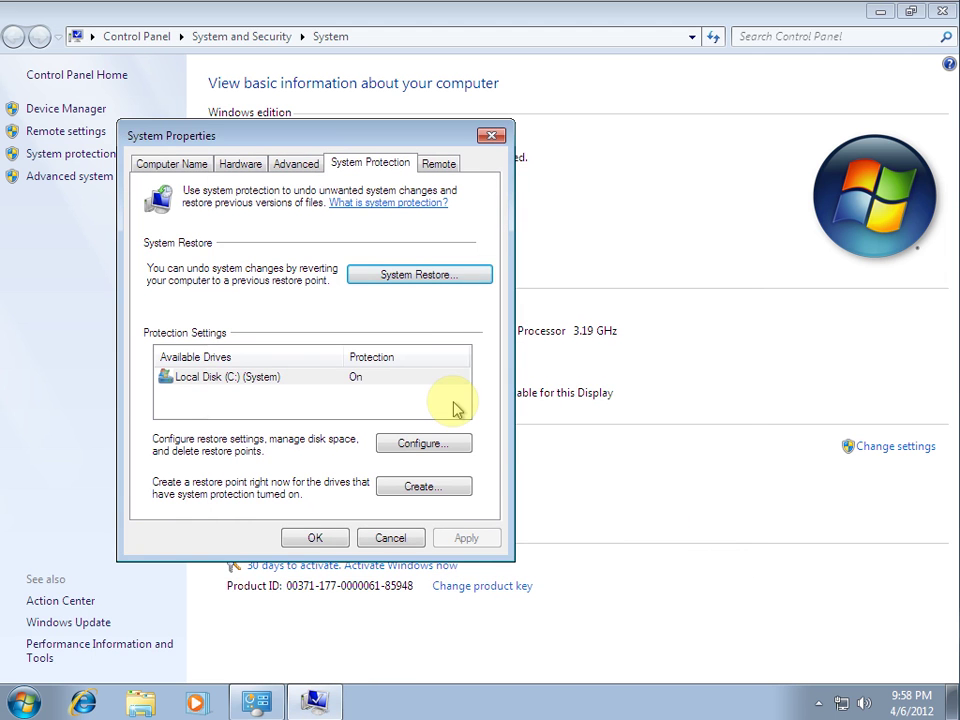
left_click(391, 538)
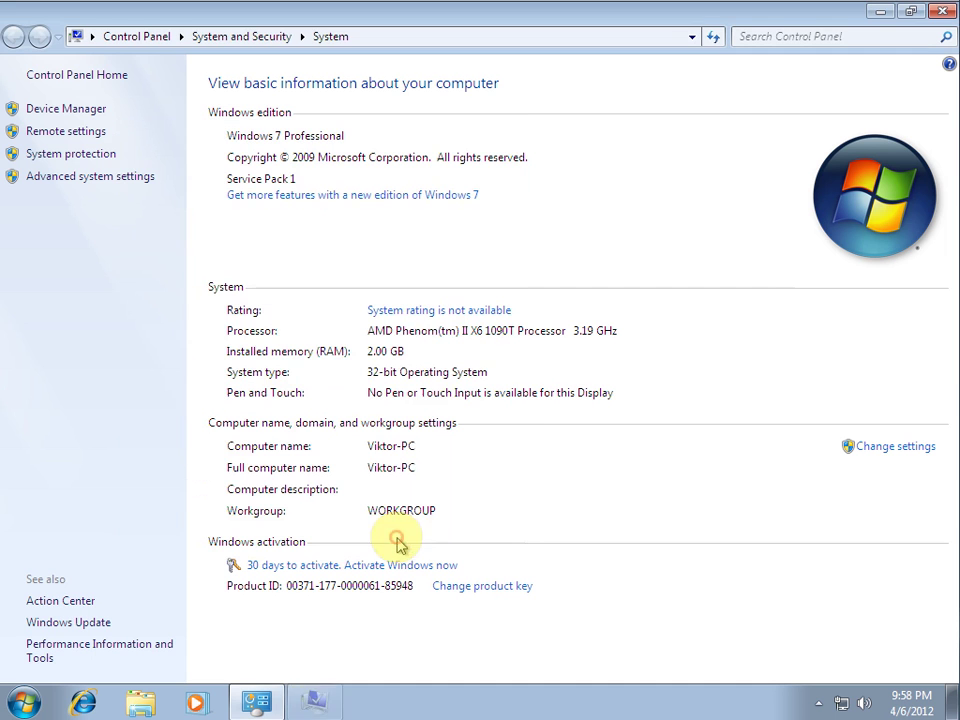
left_click(941, 12)
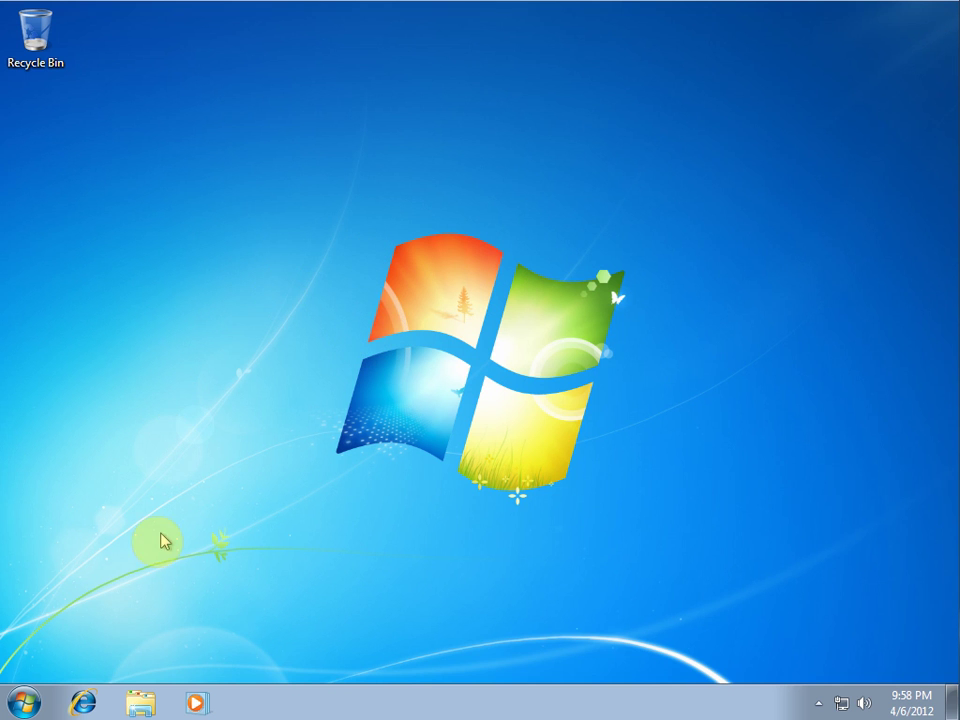
- Launch syskey from the Start menu search and approve the SAM Lock Tool
left_click(27, 705)
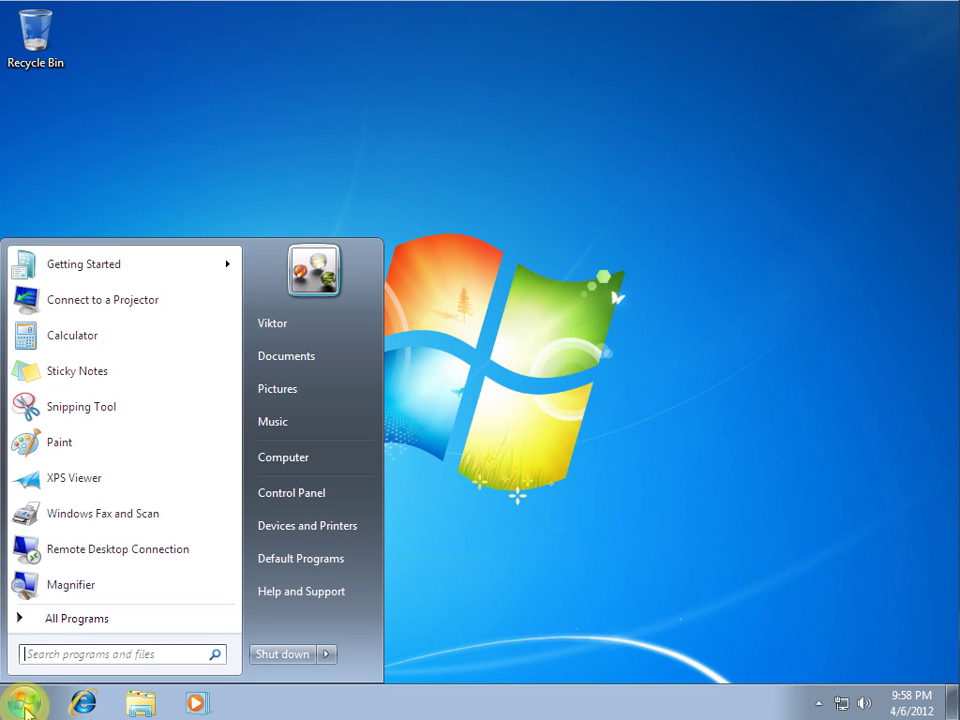
left_click(75, 654)
type("s")
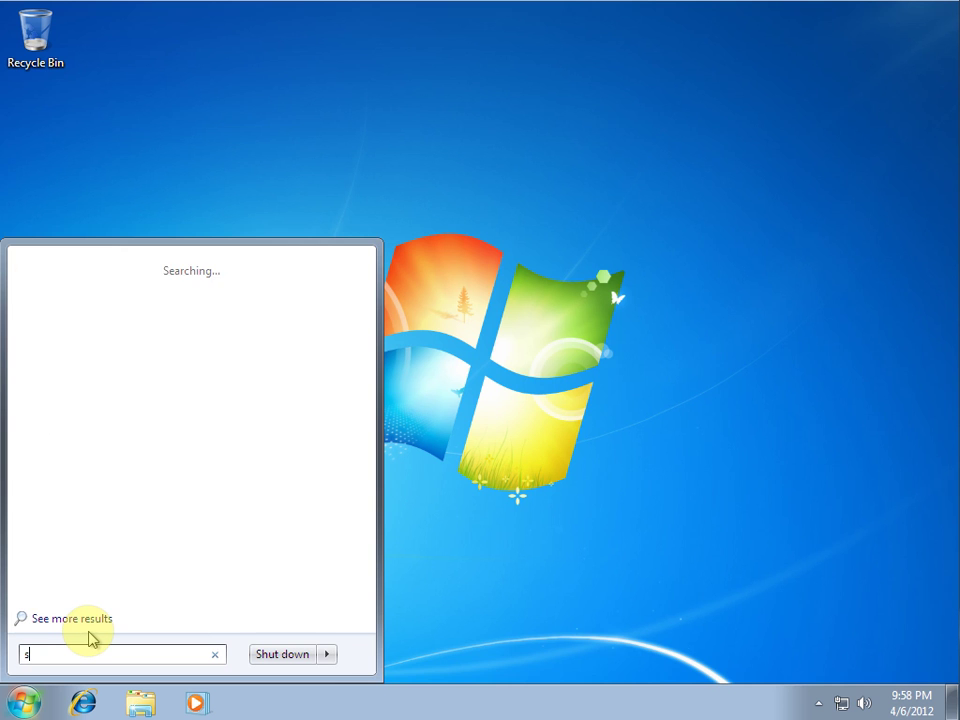
type("yskey")
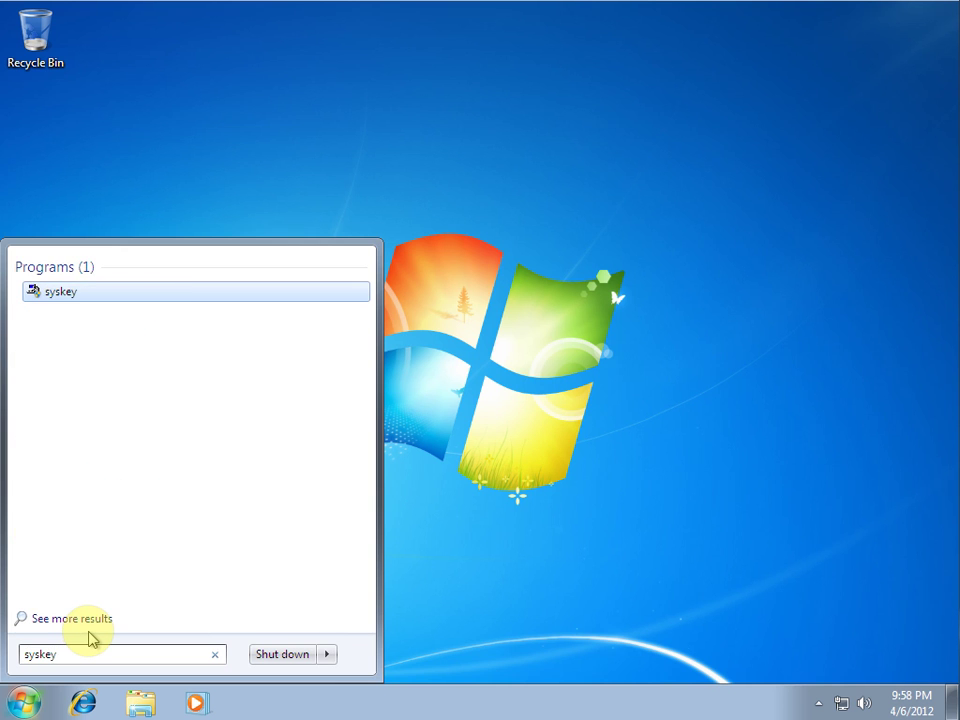
key("Return")
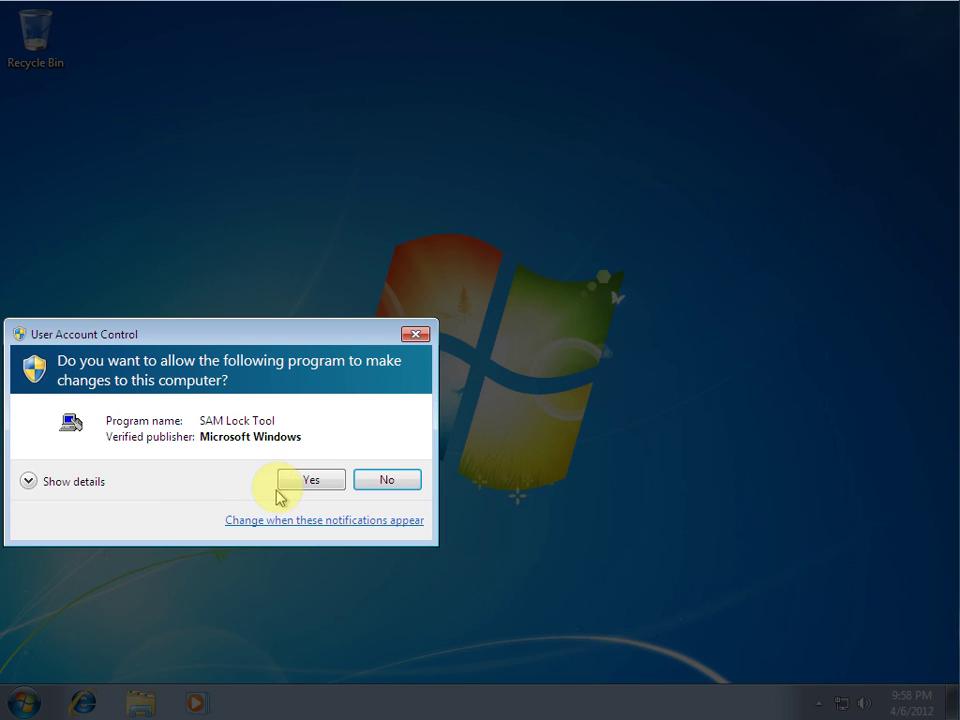
left_click(321, 480)
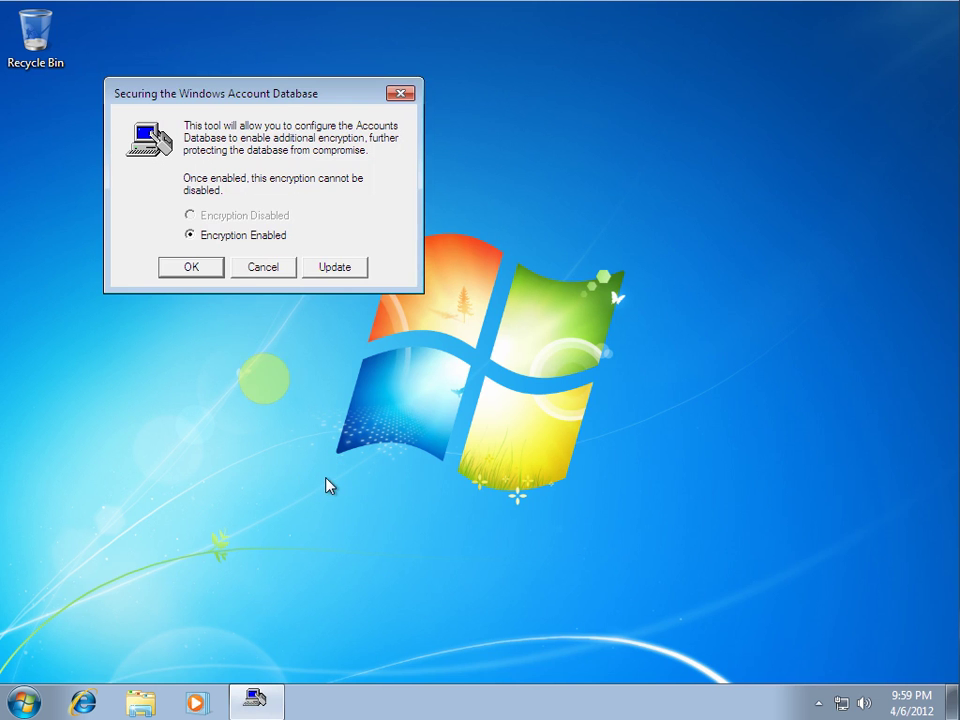
- Switch the startup key to Store Startup Key Locally and confirm the change
left_click(348, 272)
left_click(242, 405)
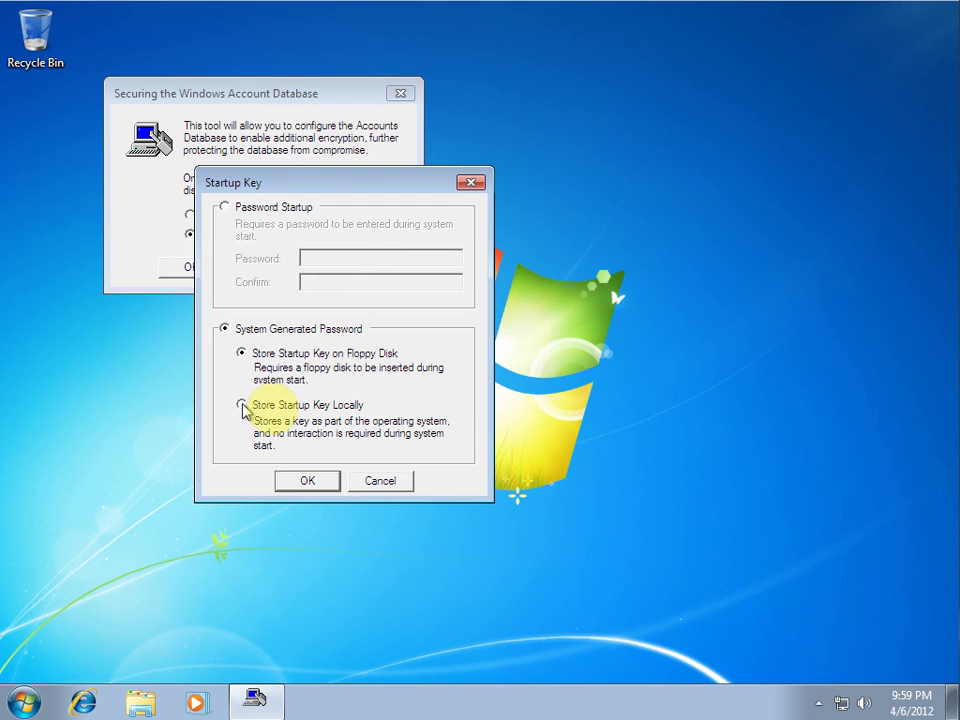
left_click(300, 480)
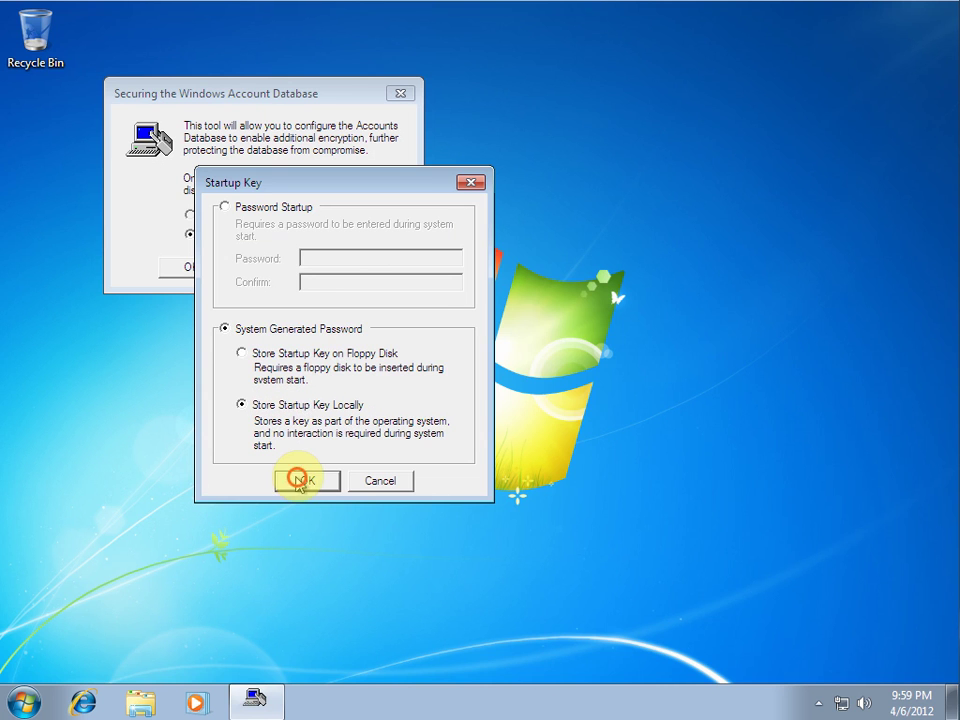
left_click(428, 390)
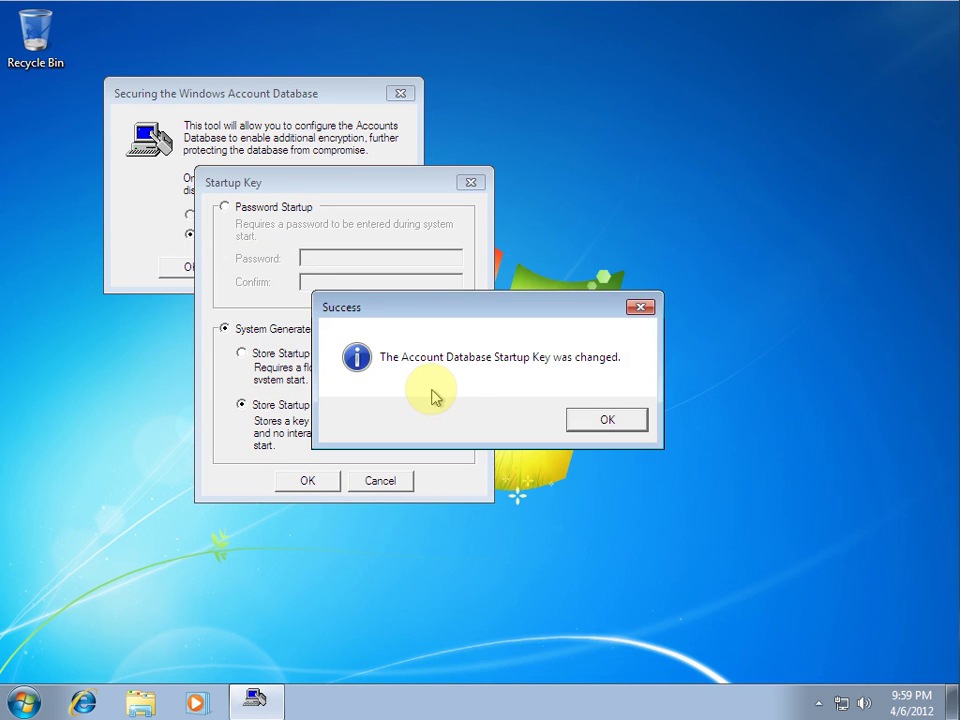
left_click(597, 428)
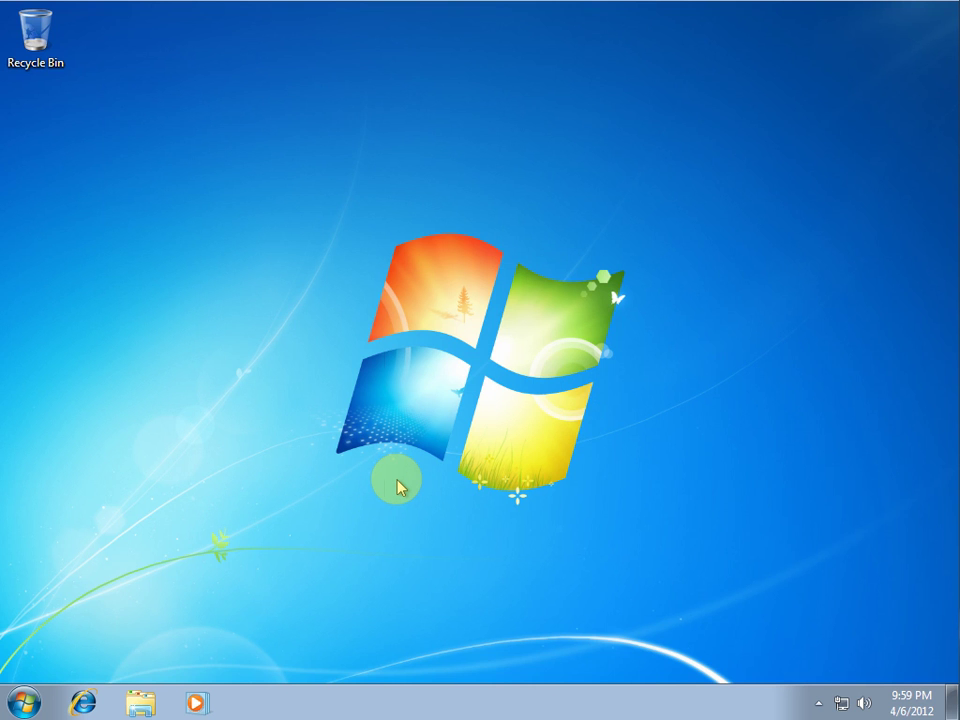
- Restart Windows and log back in with the account password, with no startup key prompt
key("super")
left_click(327, 655)
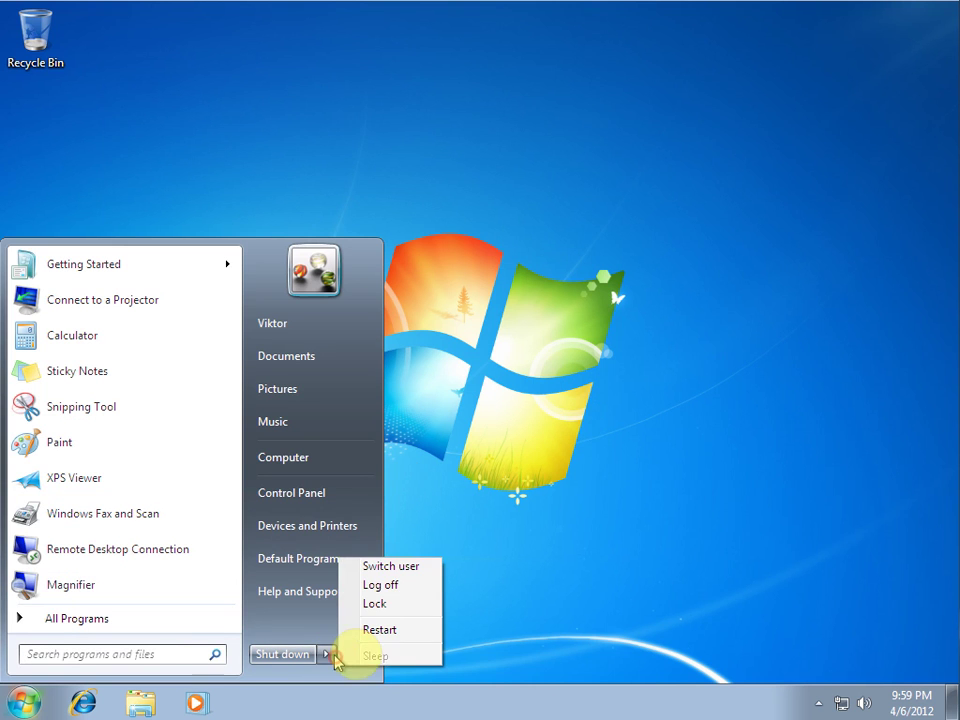
left_click(405, 630)
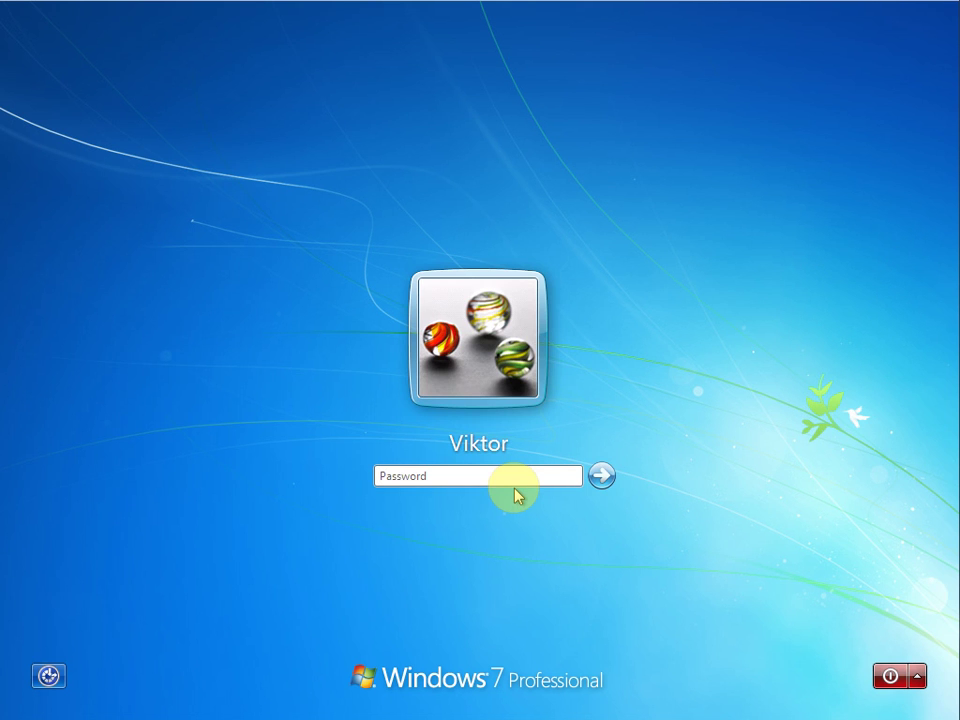
type("•••••••")
key("Return")
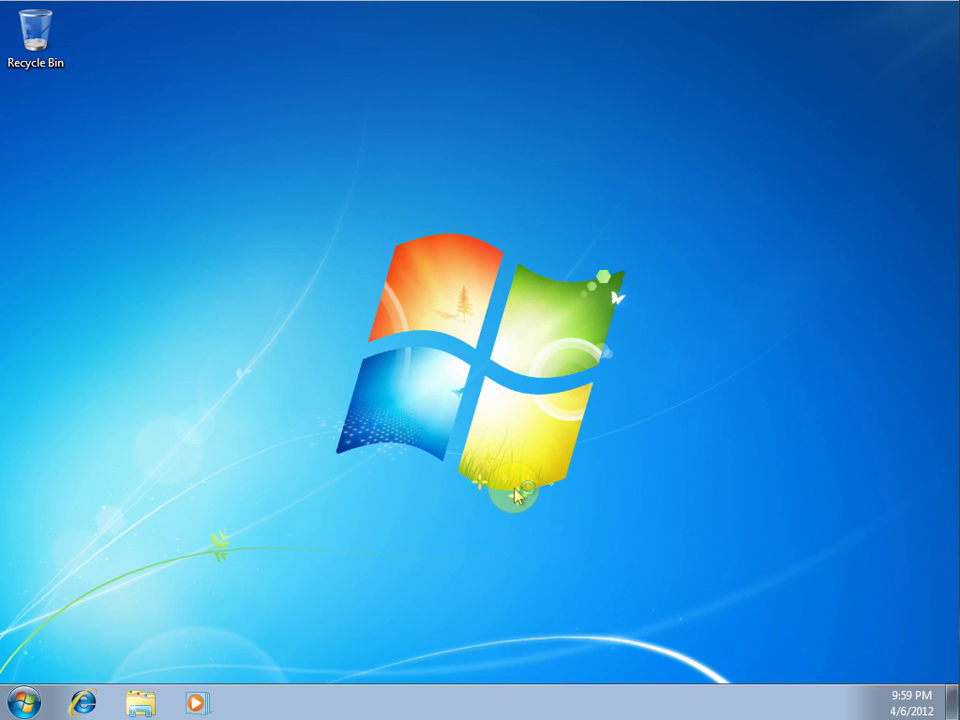